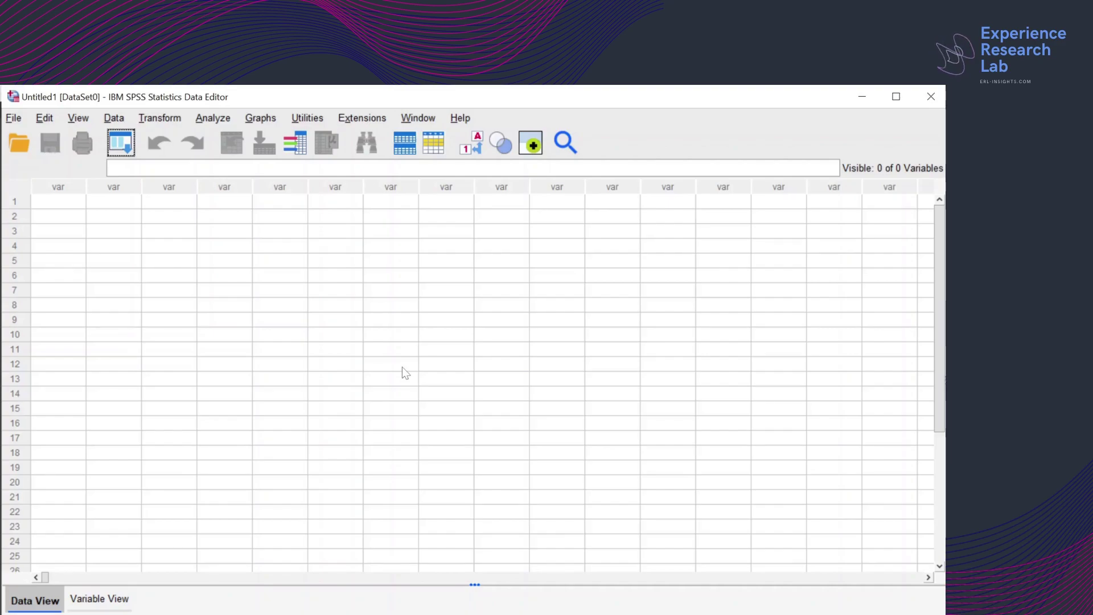
# Step: Look through the list of analysis procedures and close it without choosing one
pyautogui.click(214, 119)
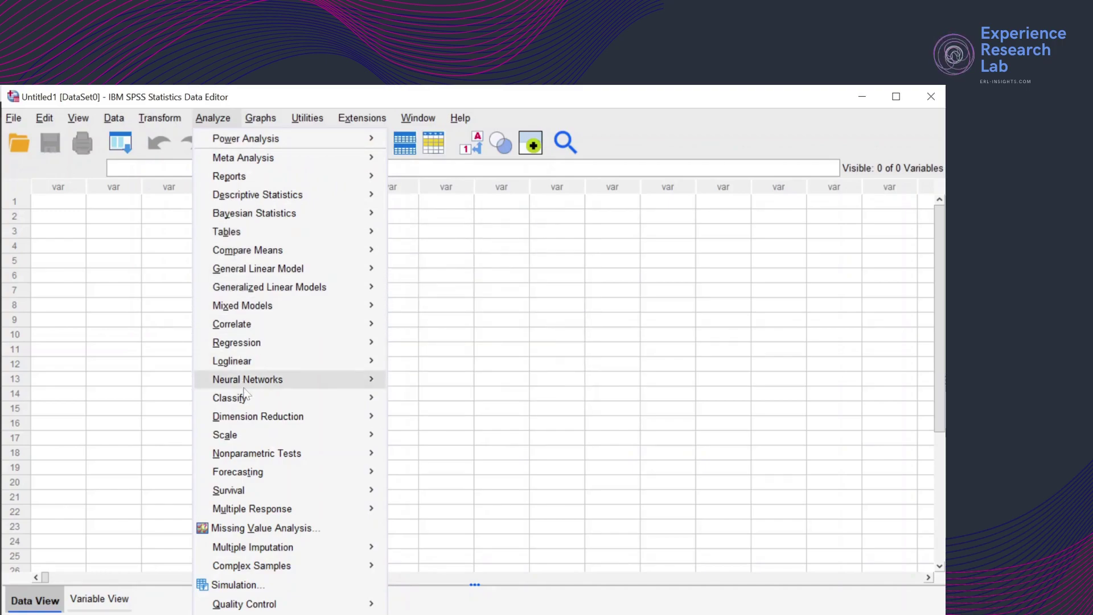
pyautogui.moveTo(222, 435)
pyautogui.click(154, 337)
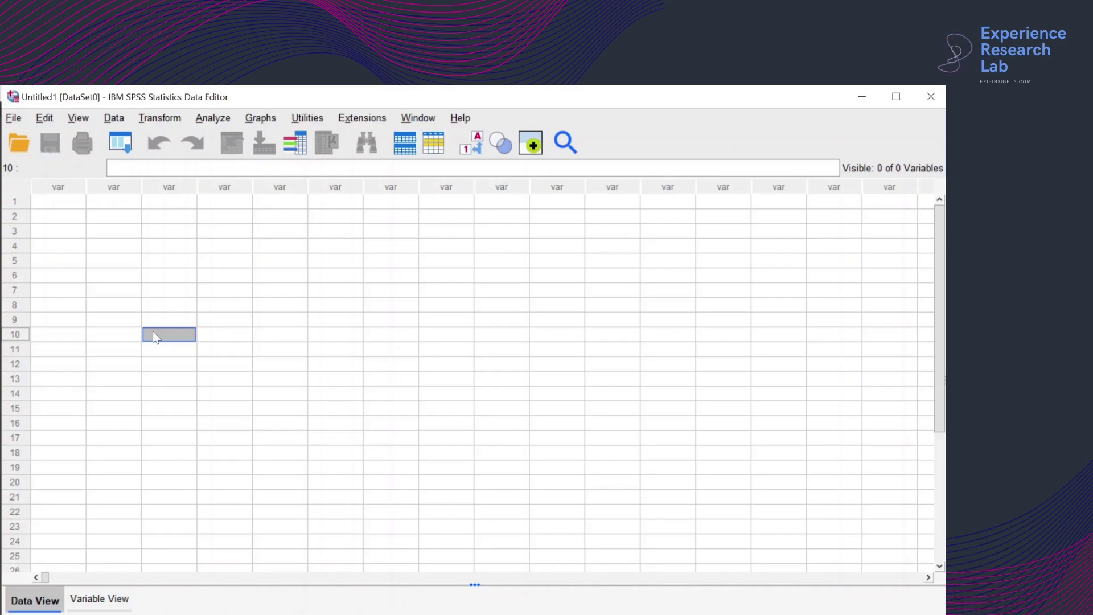
# Step: Open the carpet_plan.sav sample data file in the data editor
pyautogui.click(15, 121)
pyautogui.moveTo(27, 162)
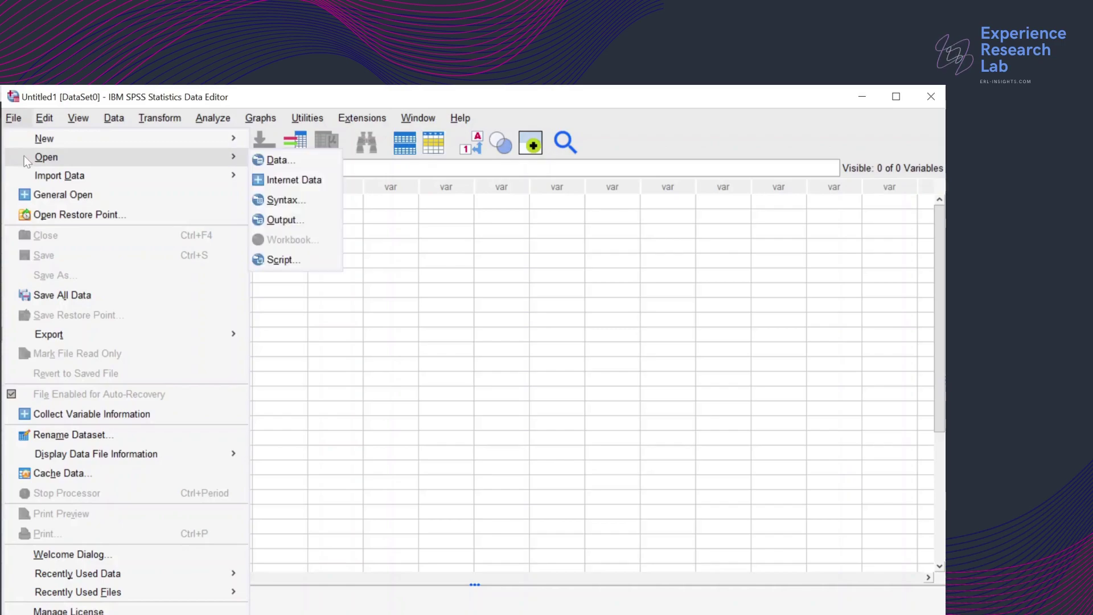
pyautogui.click(277, 160)
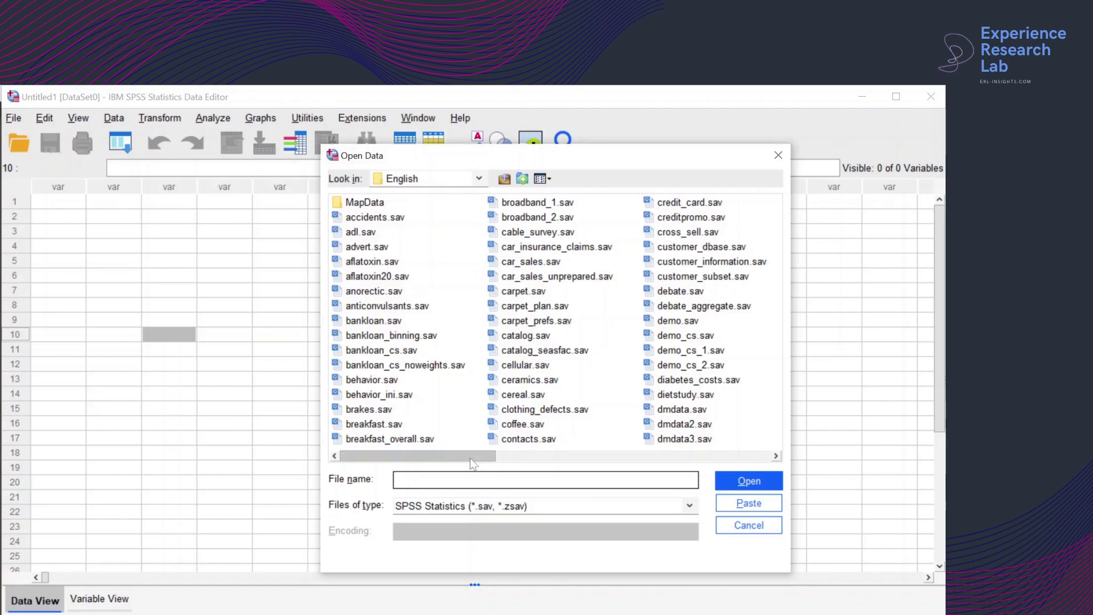
pyautogui.click(542, 308)
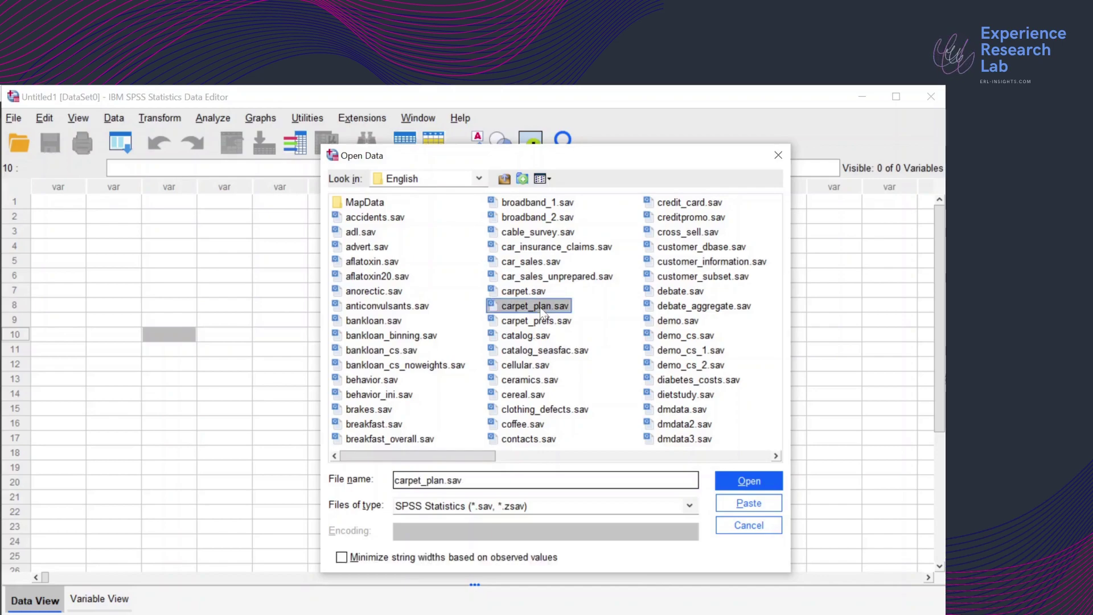
pyautogui.click(740, 484)
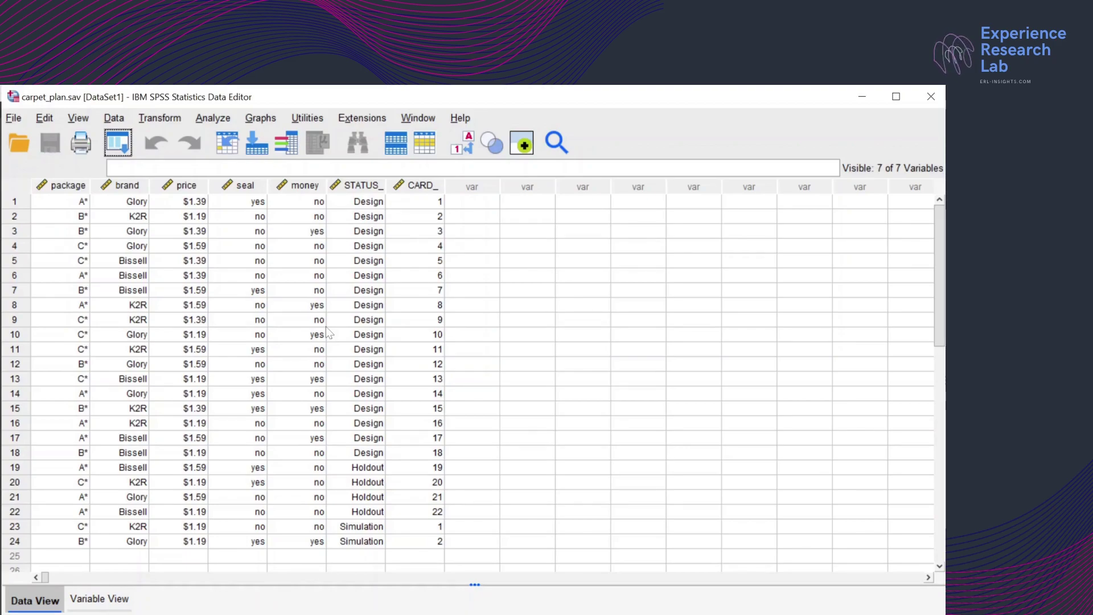
pyautogui.click(59, 190)
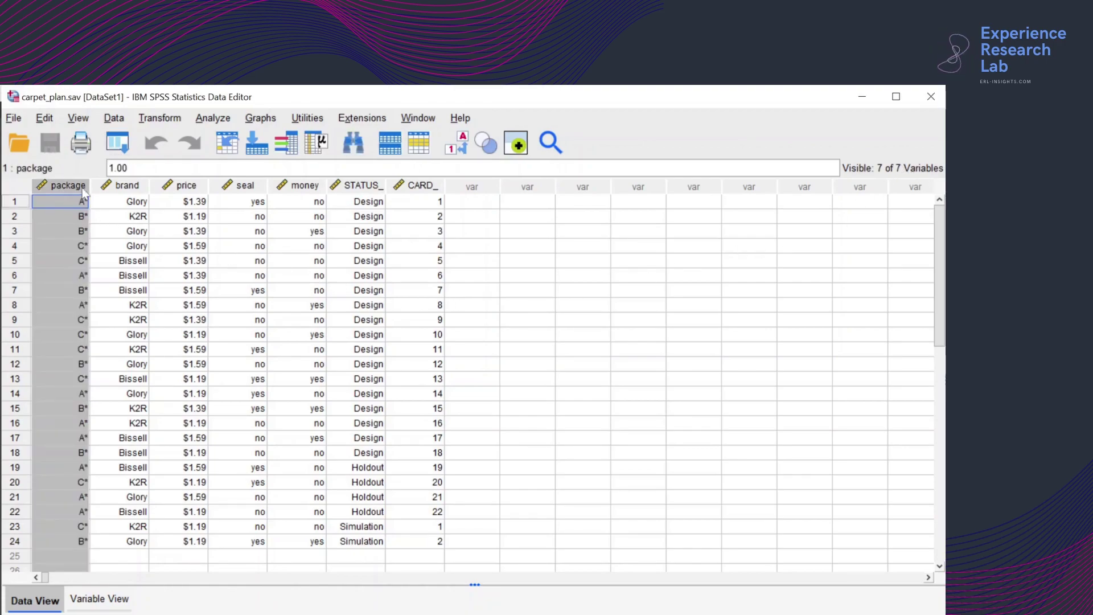
pyautogui.click(119, 187)
pyautogui.click(171, 187)
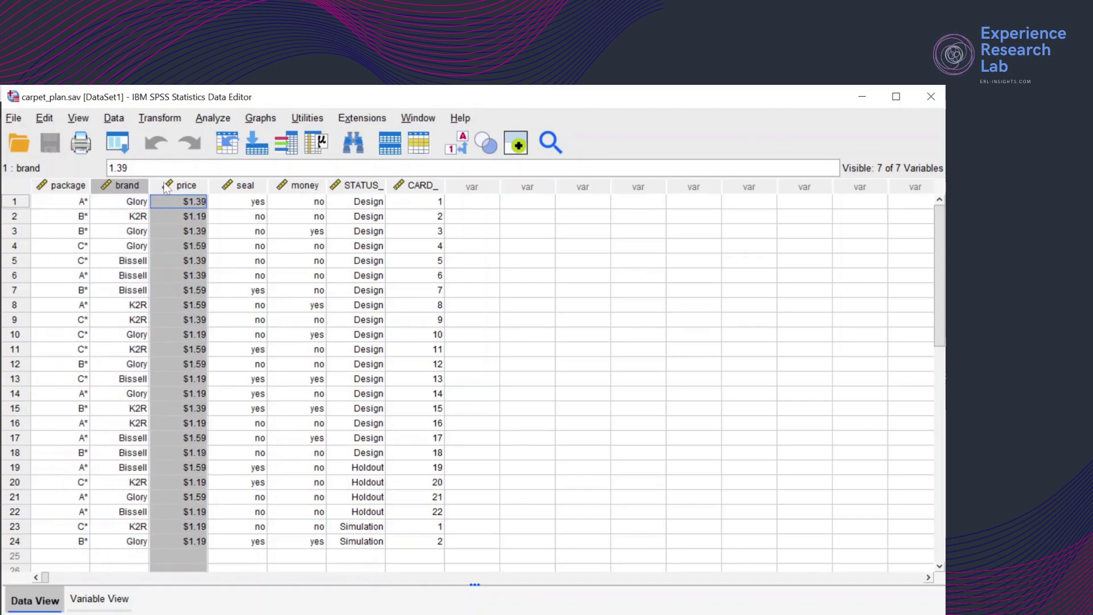
pyautogui.click(239, 188)
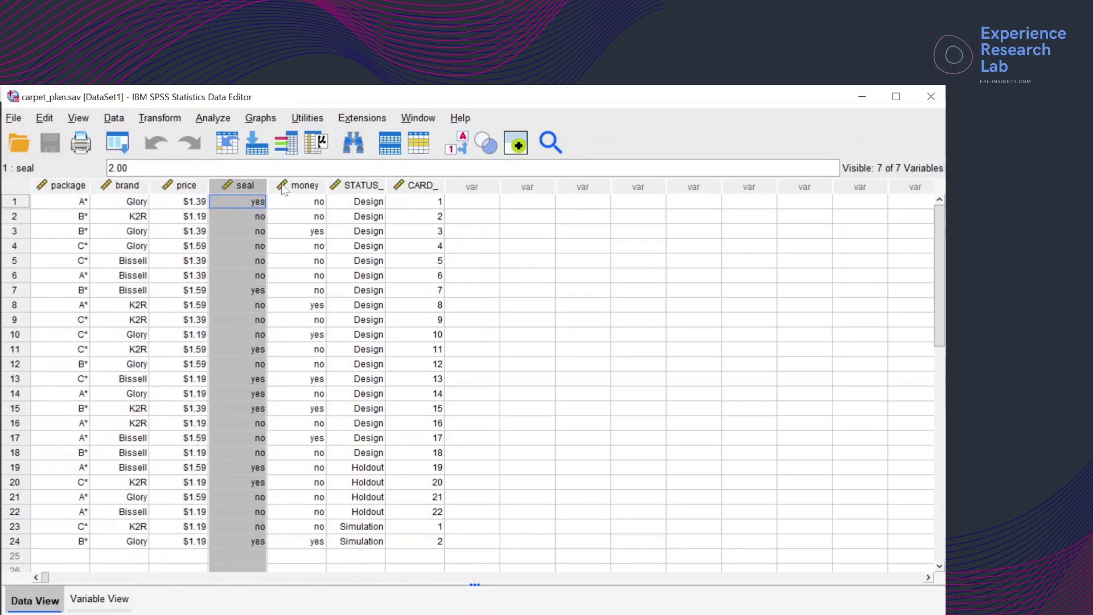
pyautogui.click(284, 187)
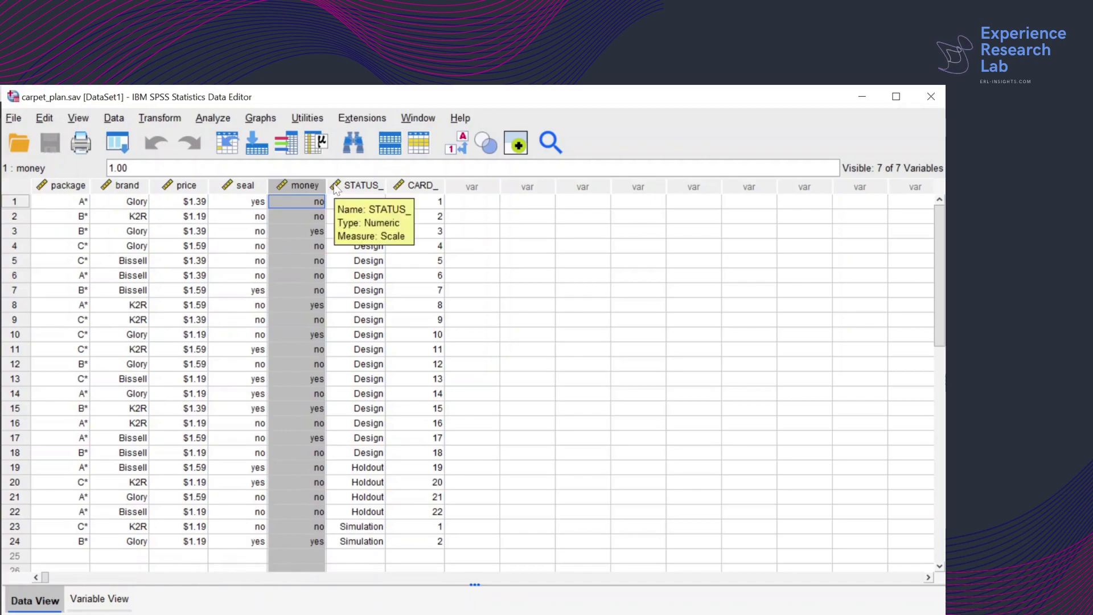
pyautogui.click(347, 185)
pyautogui.click(411, 188)
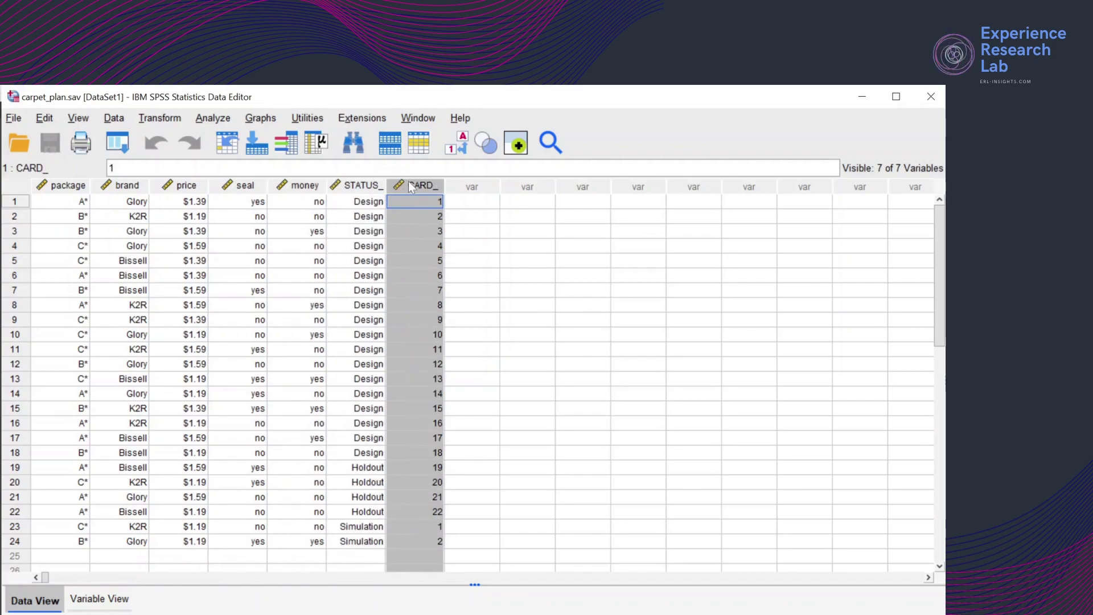
pyautogui.click(66, 189)
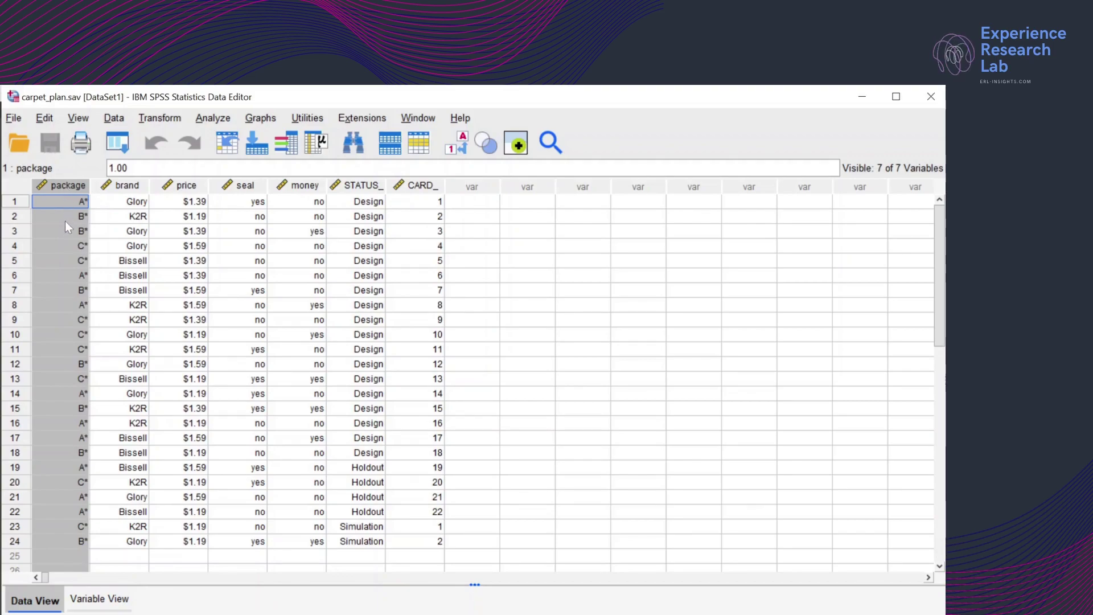
pyautogui.click(118, 187)
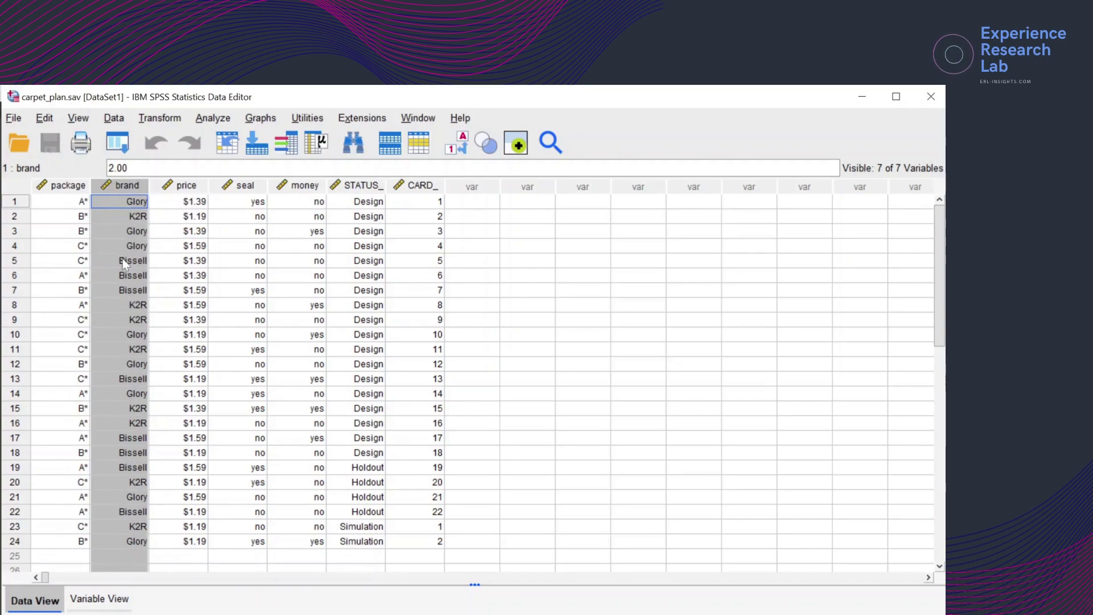
pyautogui.click(181, 187)
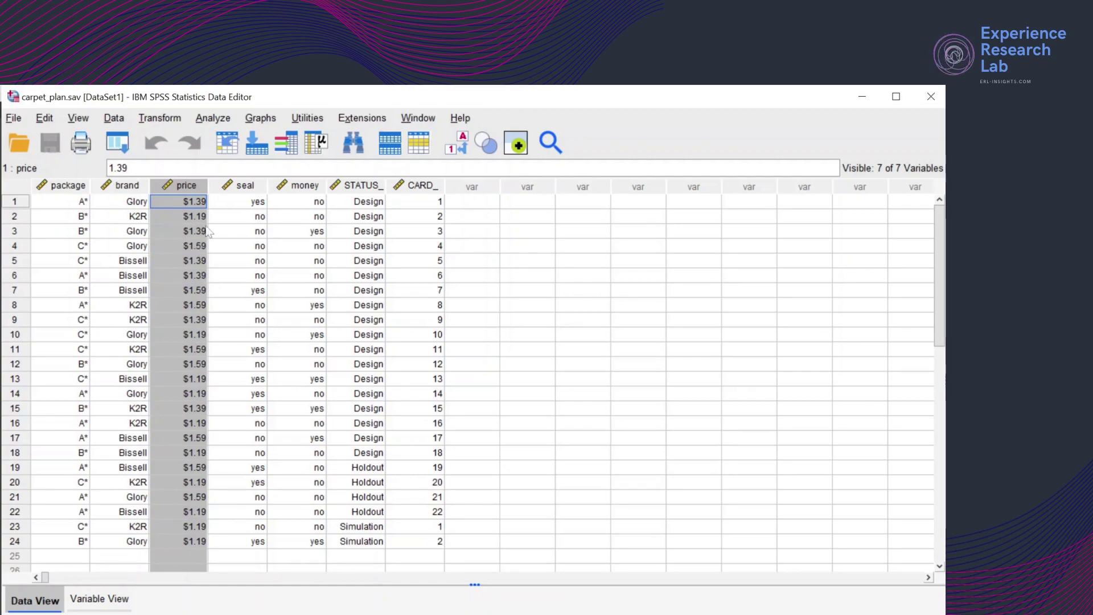
pyautogui.click(243, 187)
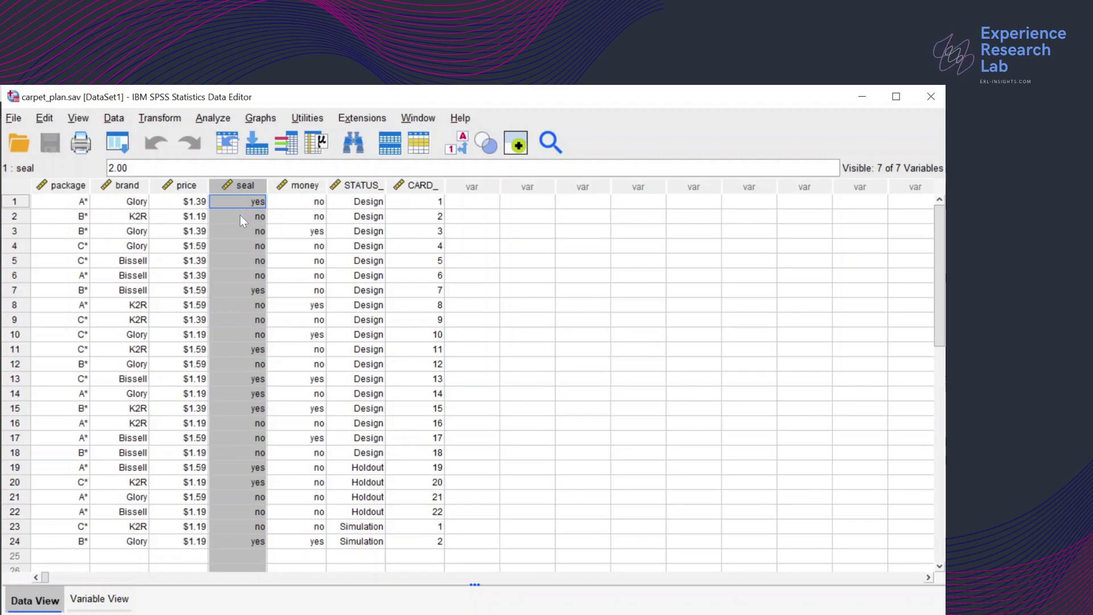
pyautogui.click(301, 186)
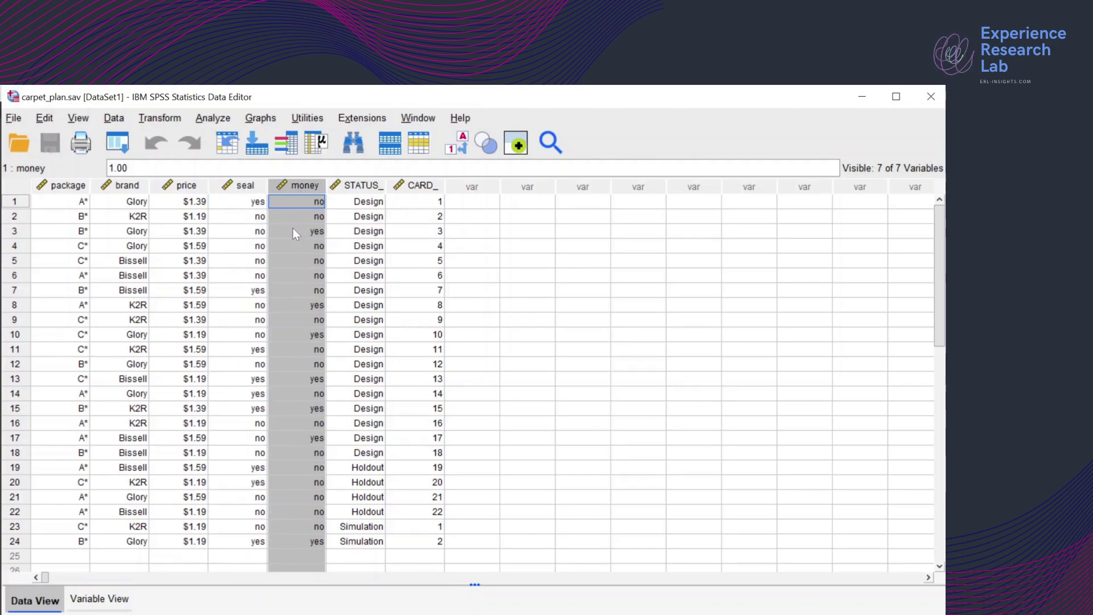
pyautogui.click(347, 188)
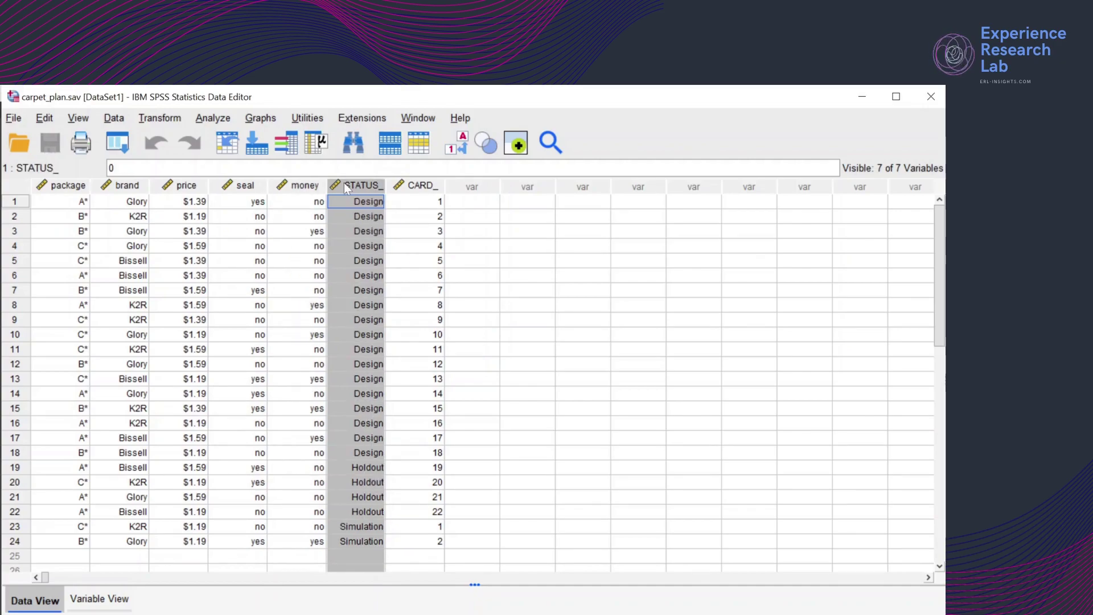
pyautogui.click(412, 188)
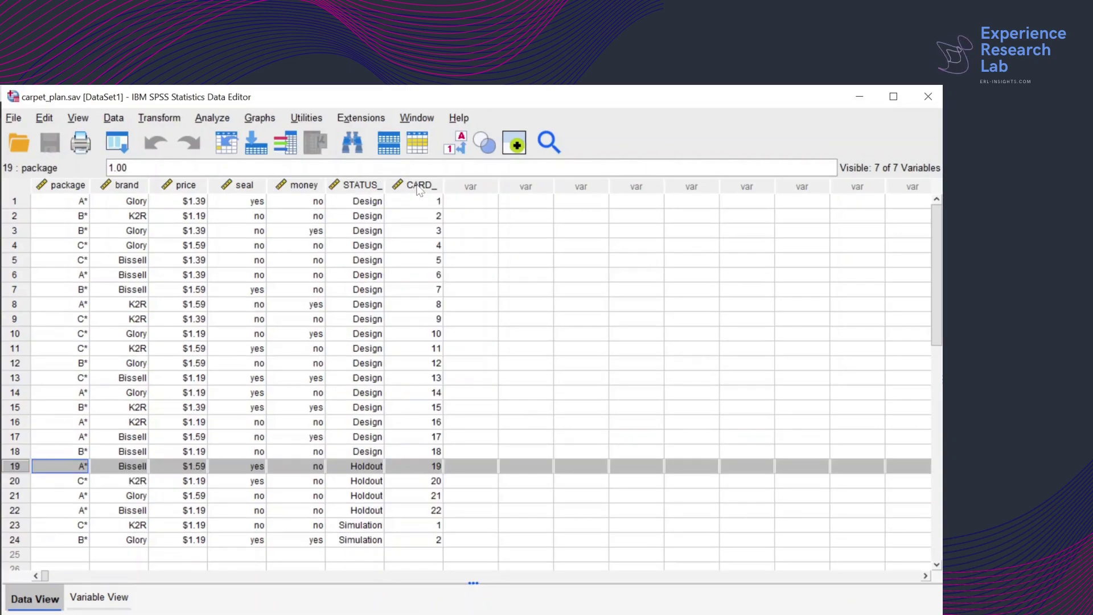
pyautogui.click(418, 186)
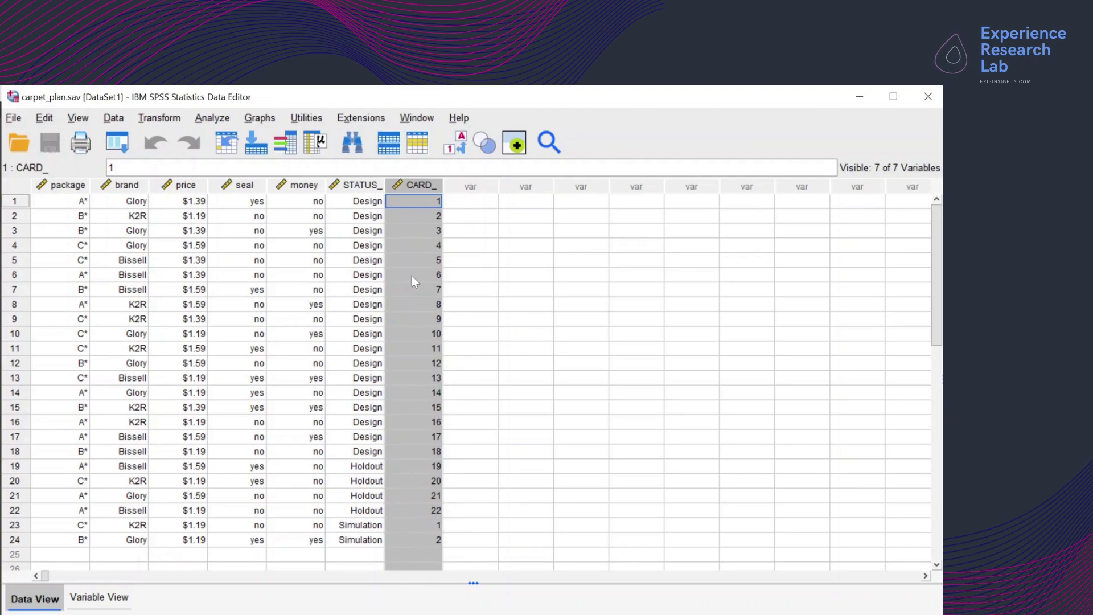
pyautogui.click(16, 467)
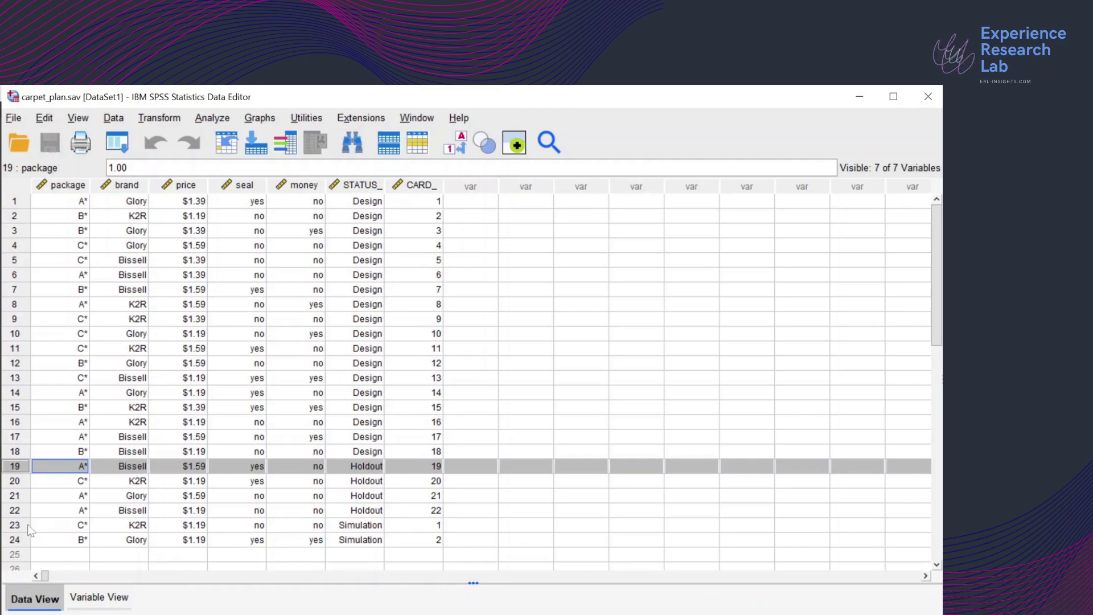
pyautogui.keyDown('shift'); pyautogui.click(16, 511); pyautogui.keyUp('shift')
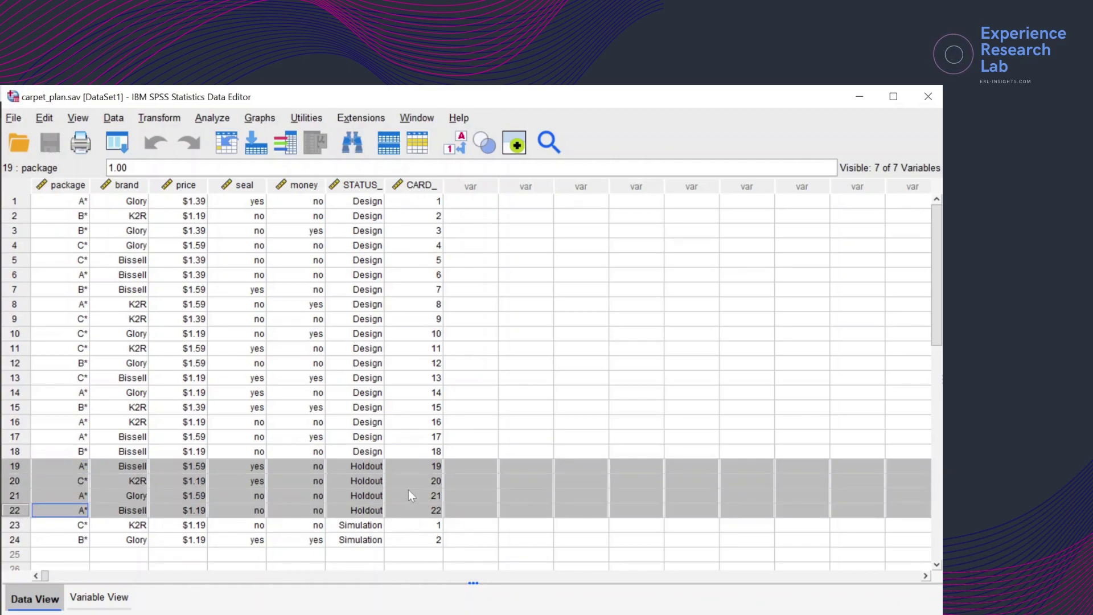
pyautogui.click(121, 186)
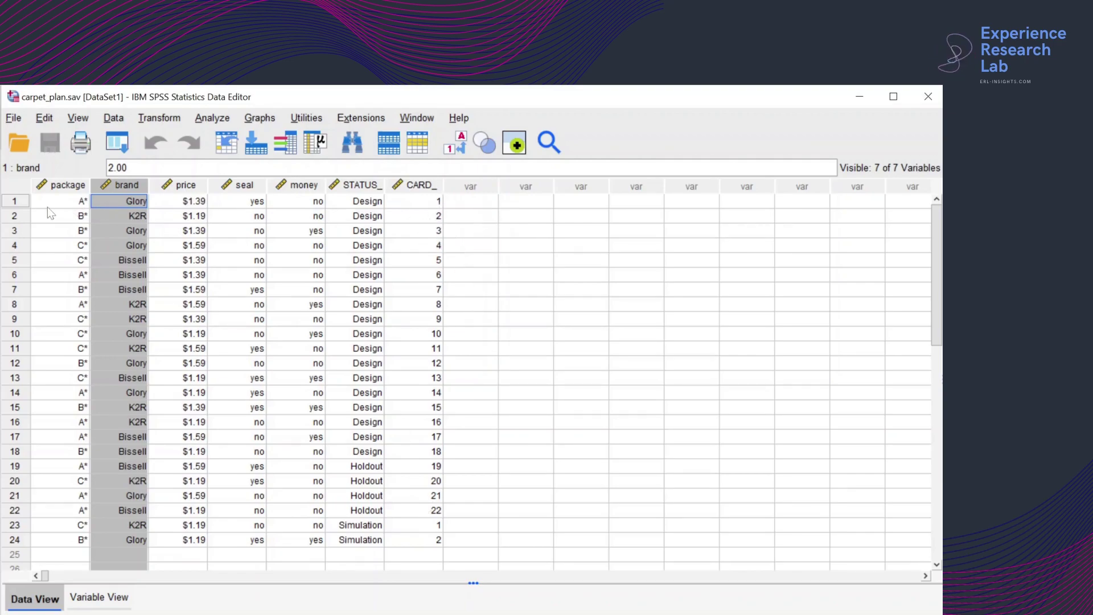
pyautogui.click(13, 201)
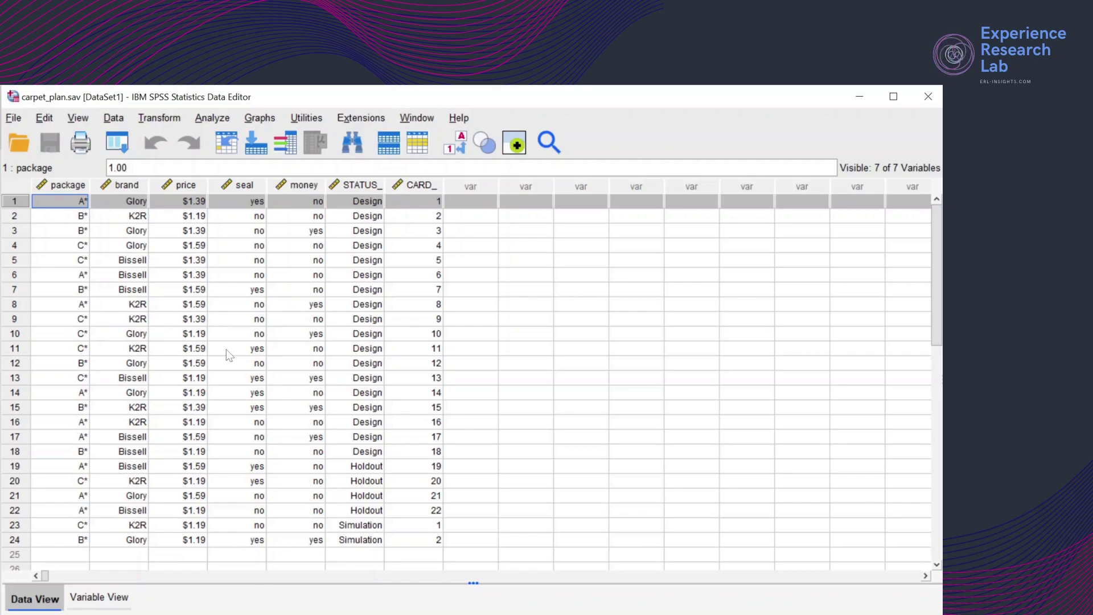
# Step: Open carpet_prefs.sav from the sample files as a second data window
pyautogui.click(12, 120)
pyautogui.moveTo(32, 157)
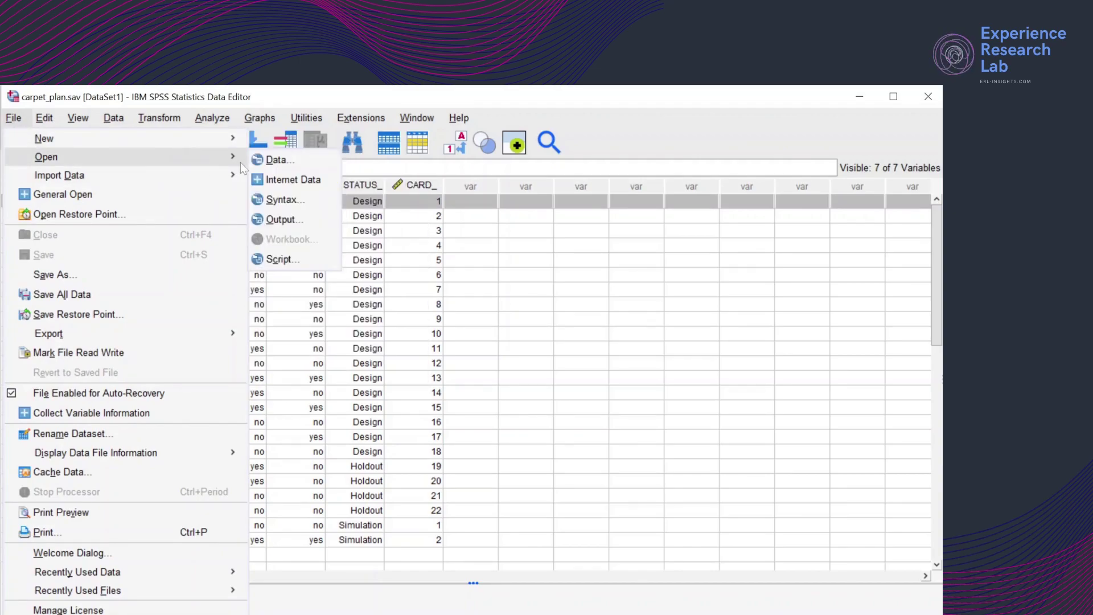
pyautogui.click(276, 160)
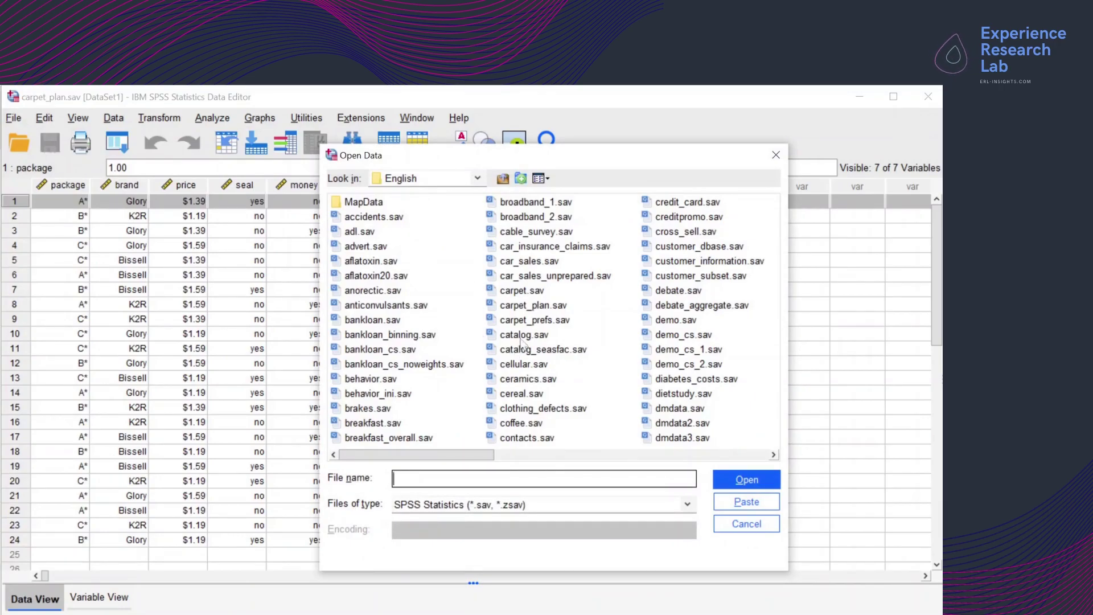
pyautogui.click(542, 323)
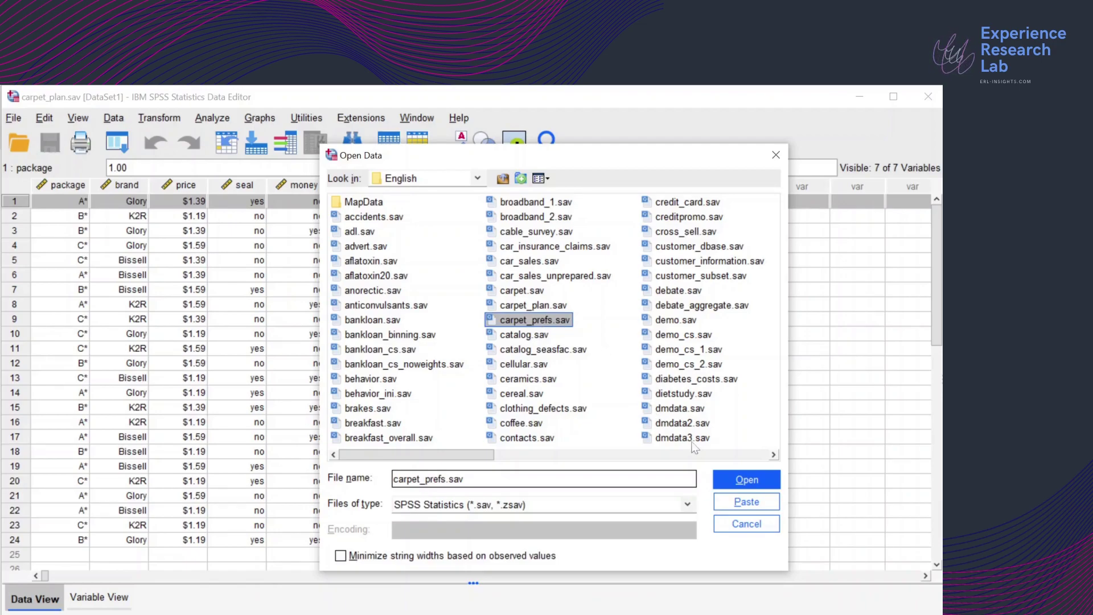
pyautogui.click(757, 484)
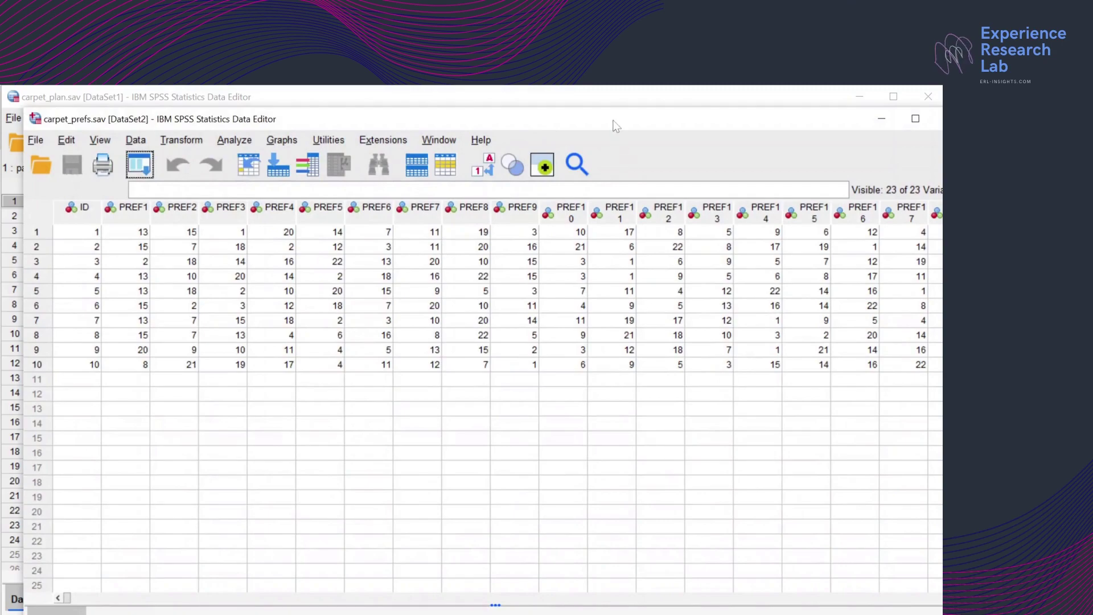
# Step: Move the carpet_prefs window over carpet_plan and select all ten respondent rows
pyautogui.moveTo(613, 120); pyautogui.dragTo(590, 94)
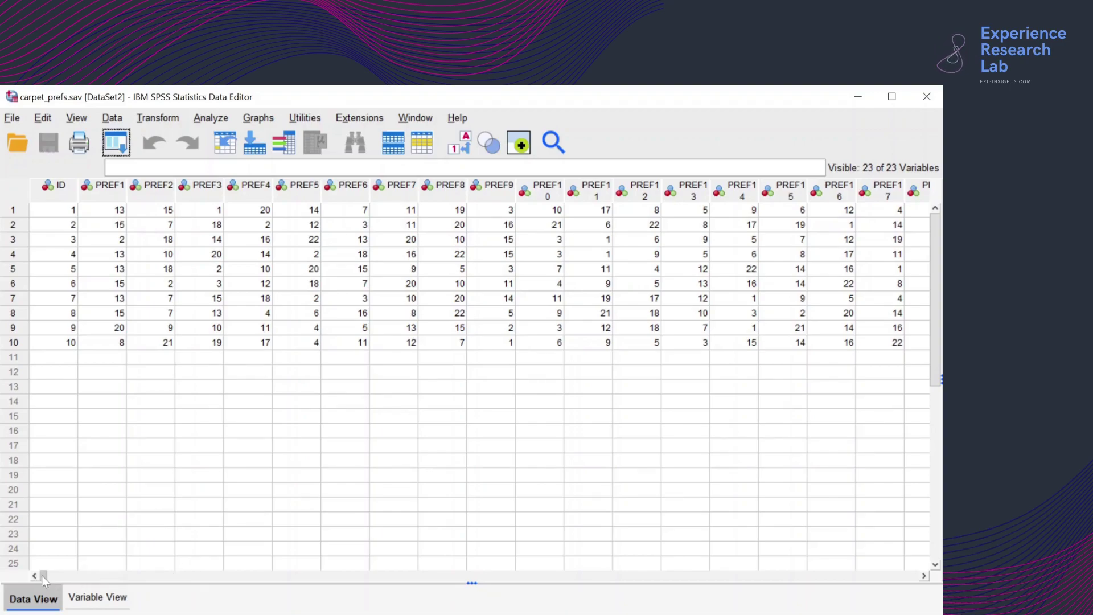
pyautogui.moveTo(42, 575)
pyautogui.mouseDown()
pyautogui.moveTo(393, 590)
pyautogui.moveTo(54, 590)
pyautogui.mouseUp()
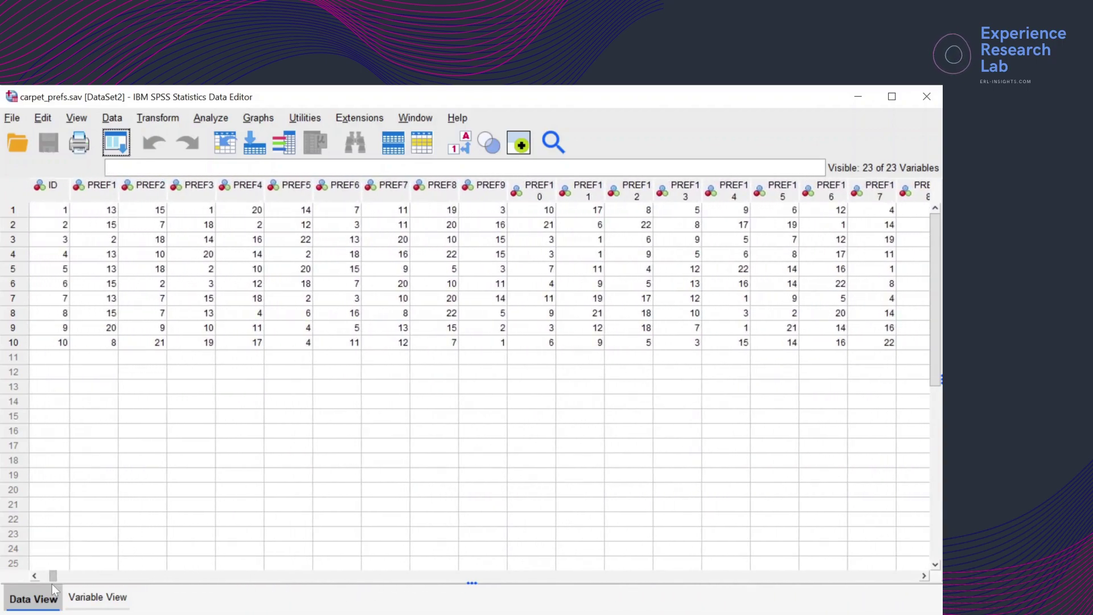
pyautogui.click(13, 210)
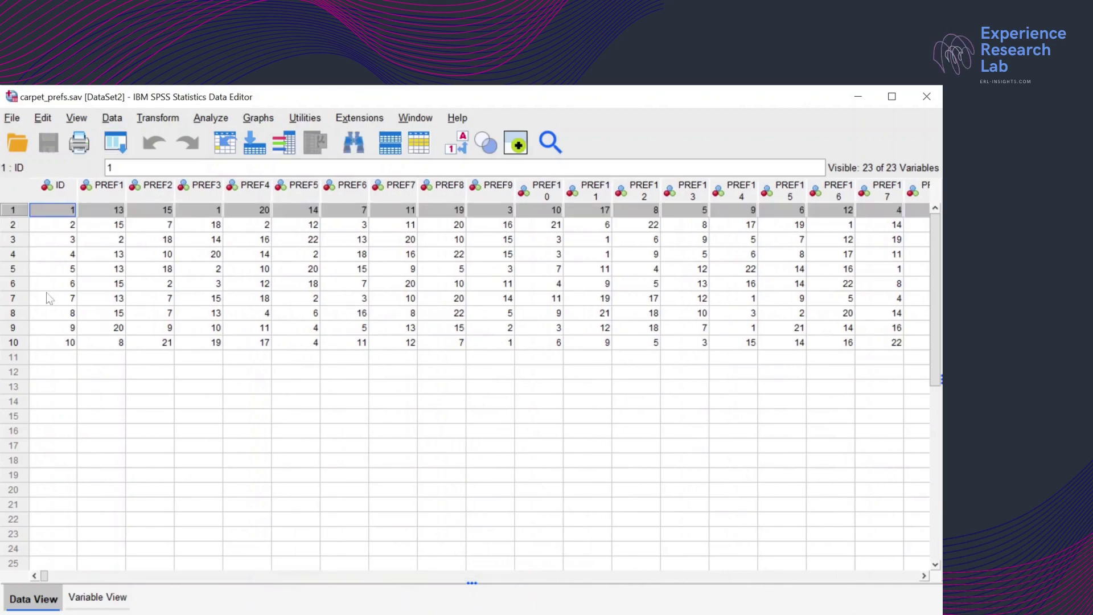
pyautogui.keyDown('shift'); pyautogui.click(14, 342); pyautogui.keyUp('shift')
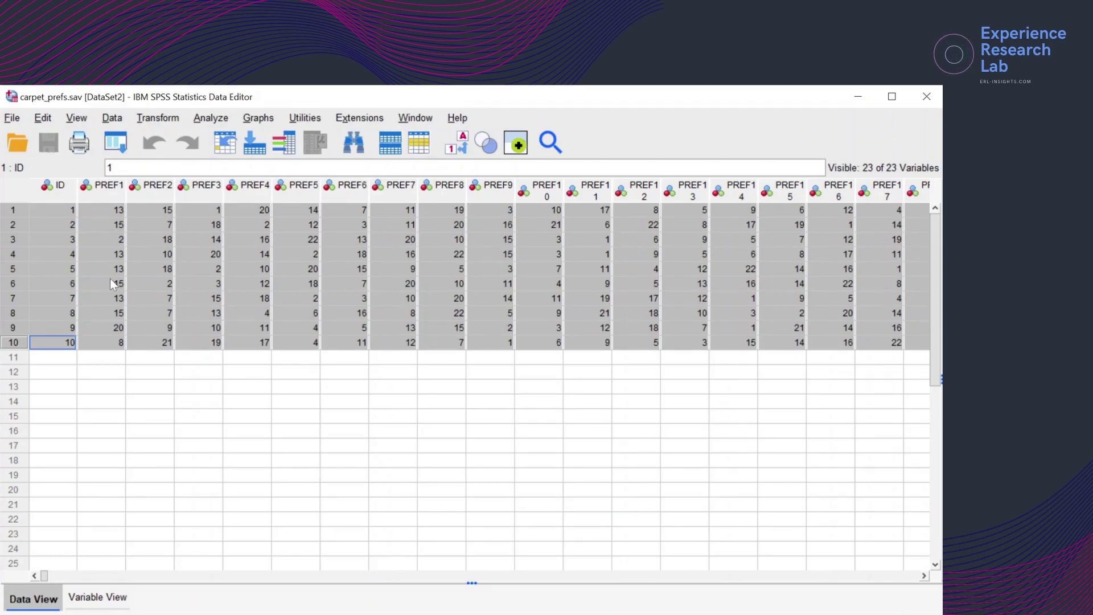
# Step: Create a new syntax window and type CONJOINT PLAN= on its first line
pyautogui.click(13, 120)
pyautogui.moveTo(54, 136)
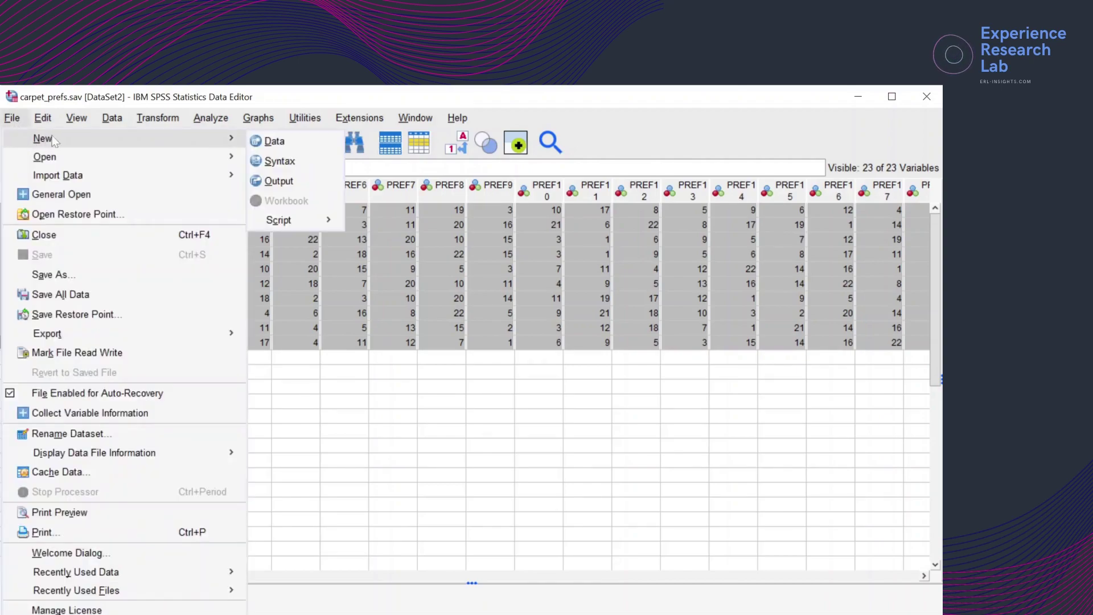
pyautogui.click(270, 164)
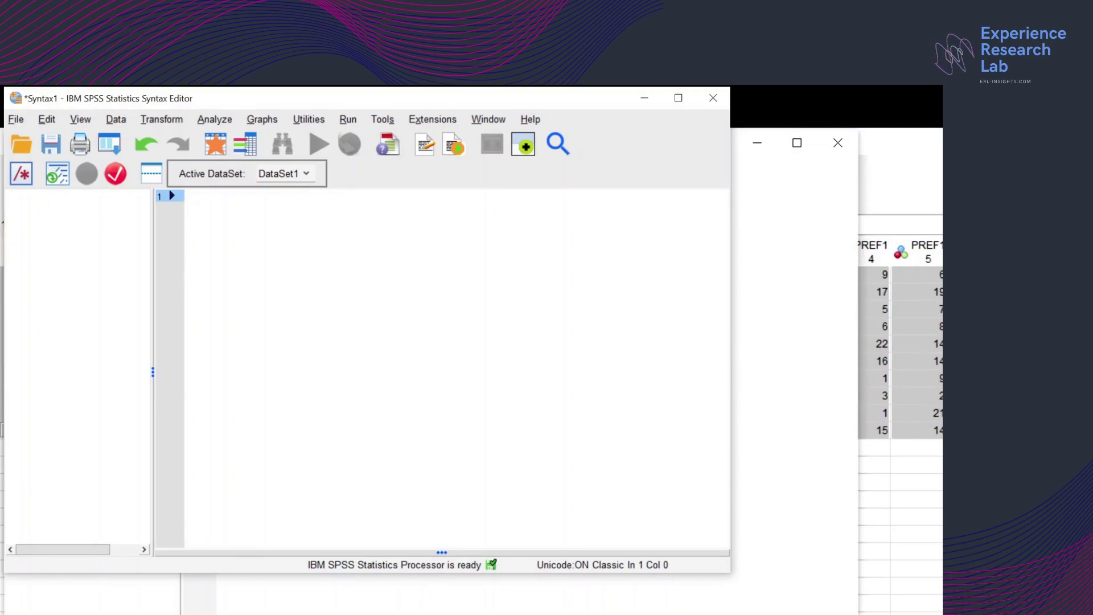
pyautogui.write('CONJOINT')
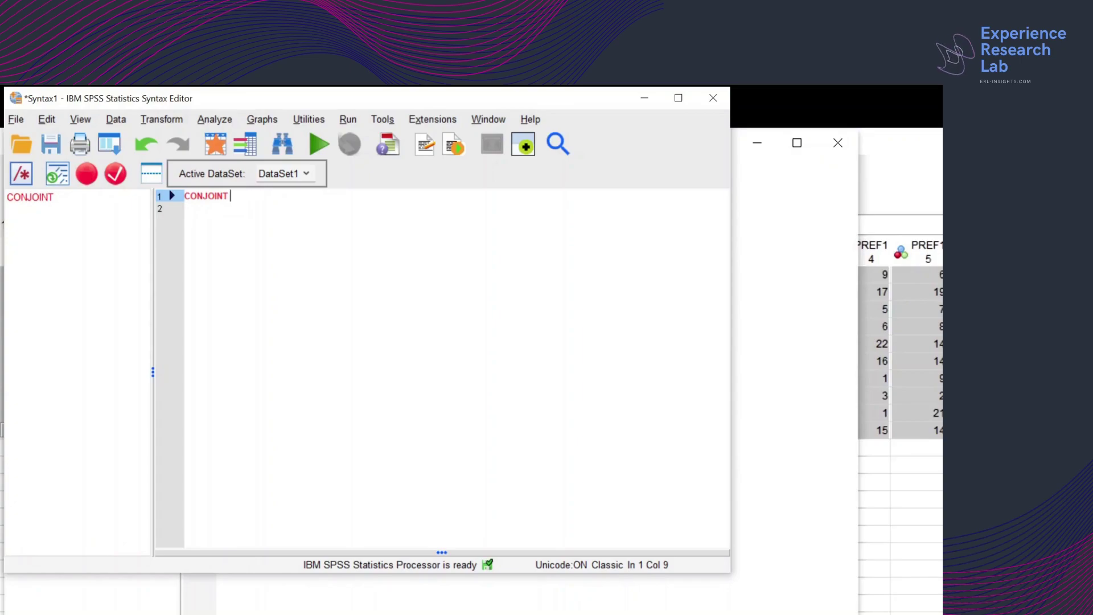
pyautogui.write(' PLAN=')
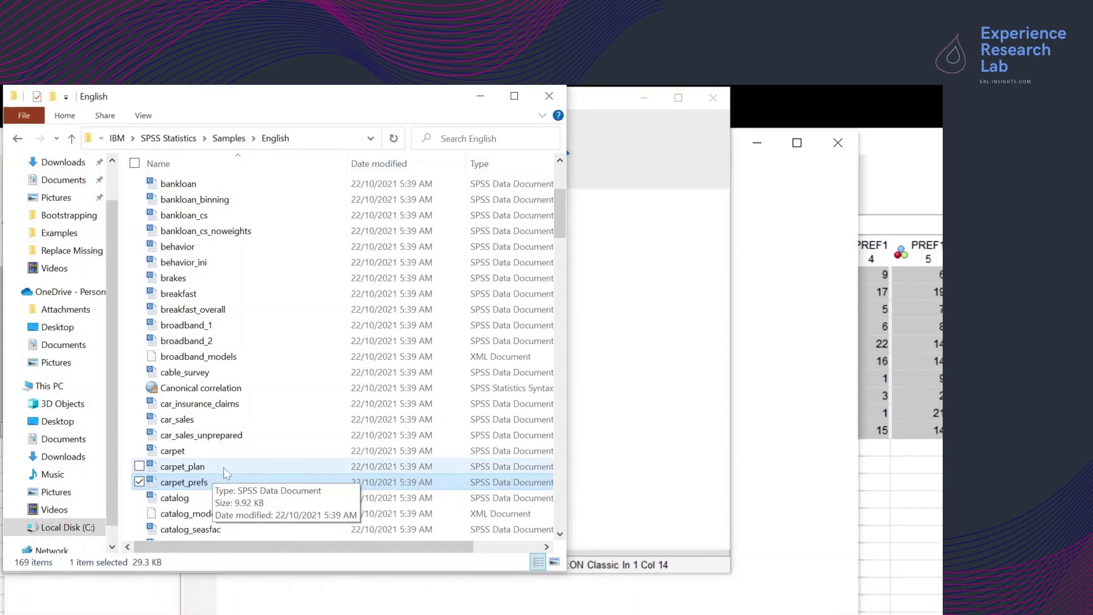
# Step: Copy the full path of the carpet_plan file in File Explorer
pyautogui.click(227, 473)
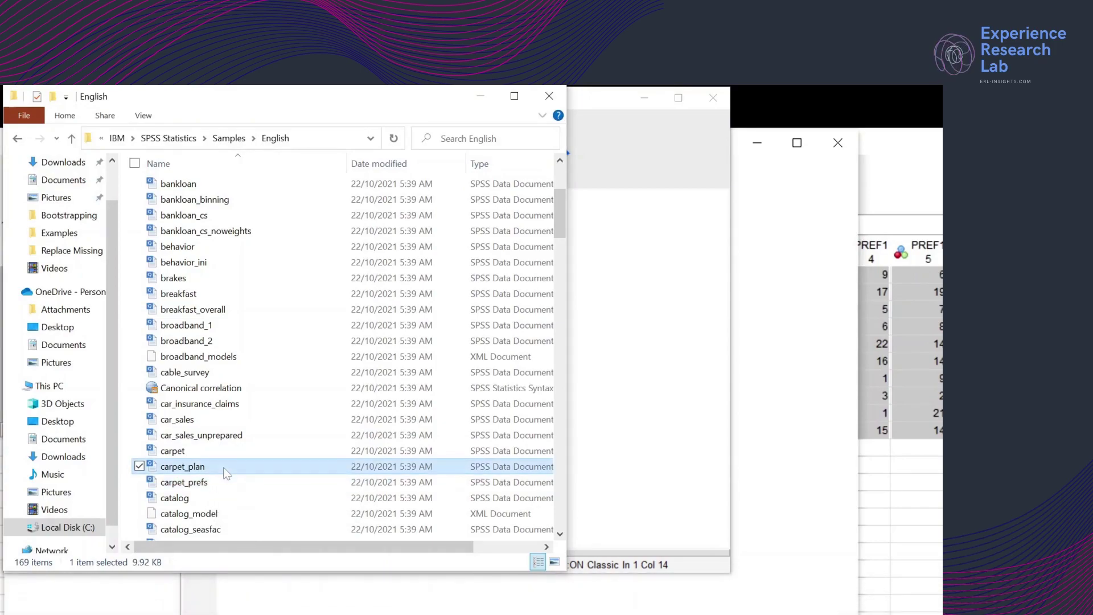
pyautogui.rightClick(226, 473)
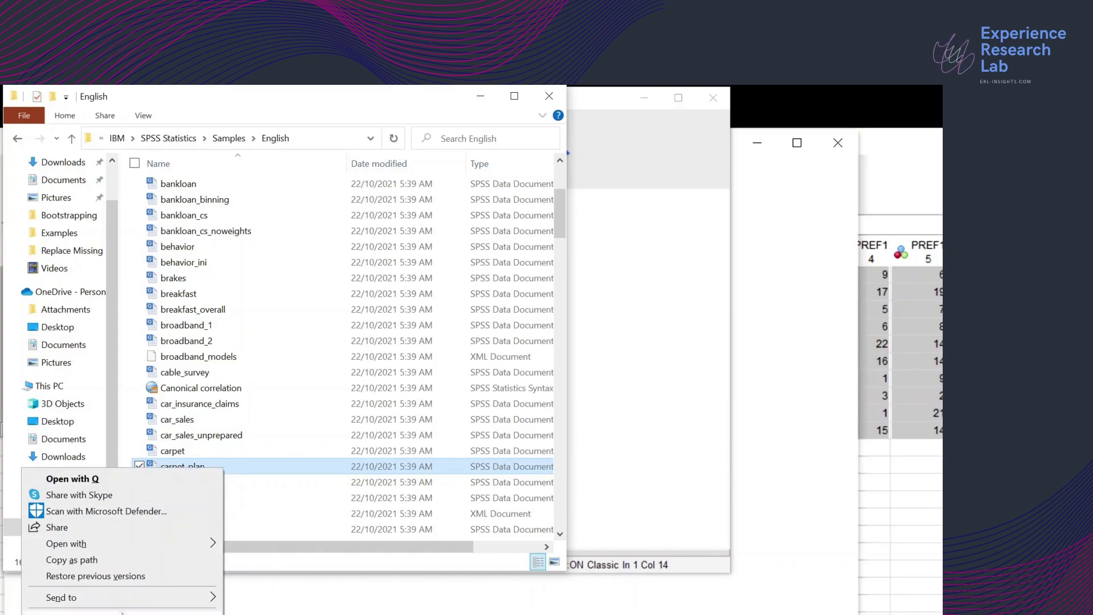
pyautogui.click(121, 562)
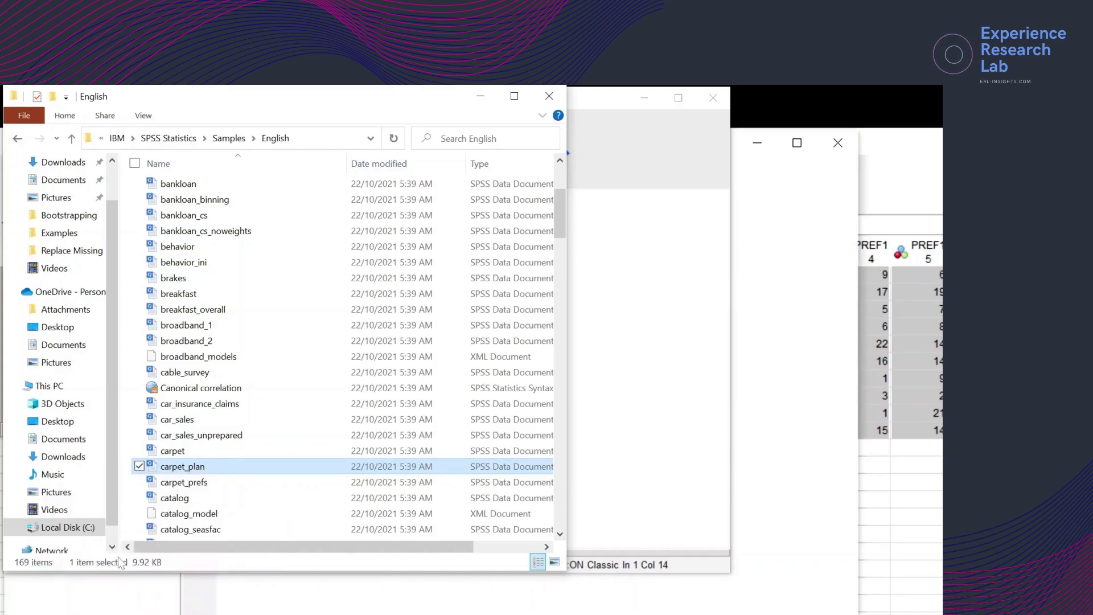
# Step: Paste the quoted carpet_plan.sav path after PLAN= in the syntax window
pyautogui.hotkey('alt', 'Tab')
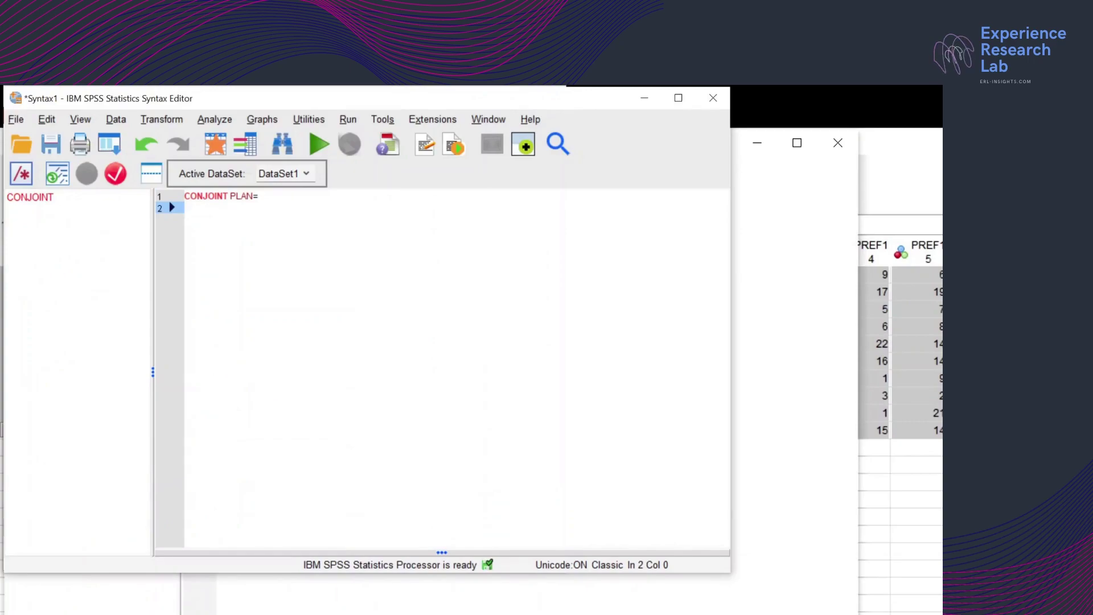
pyautogui.click(274, 197)
pyautogui.rightClick(275, 199)
pyautogui.click(303, 247)
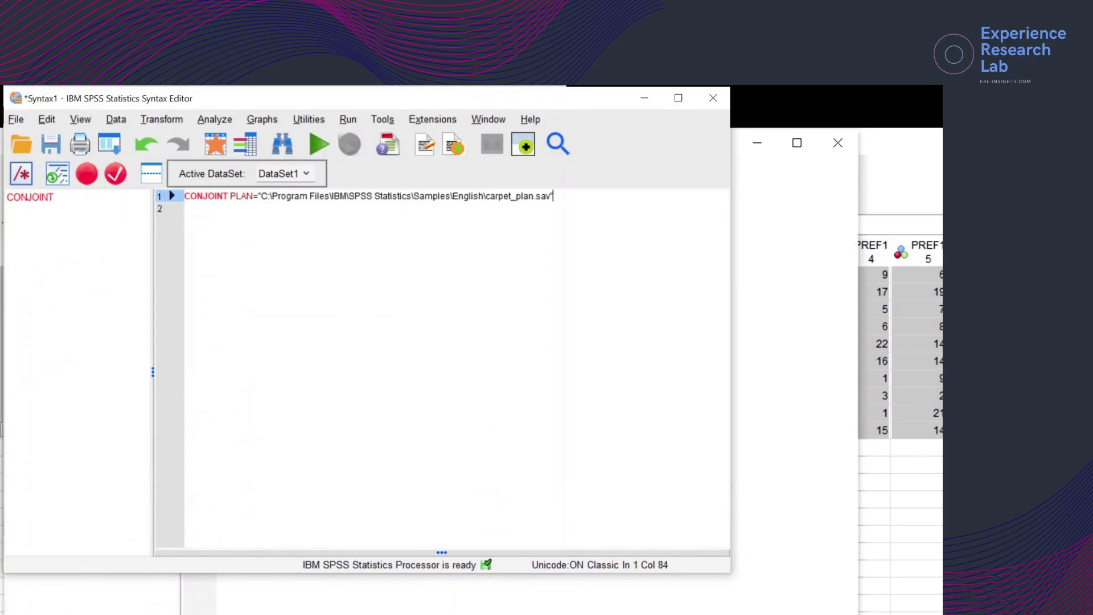
# Step: Add a second line starting with the /DATA= subcommand
pyautogui.press('Return')
pyautogui.press('capslock')
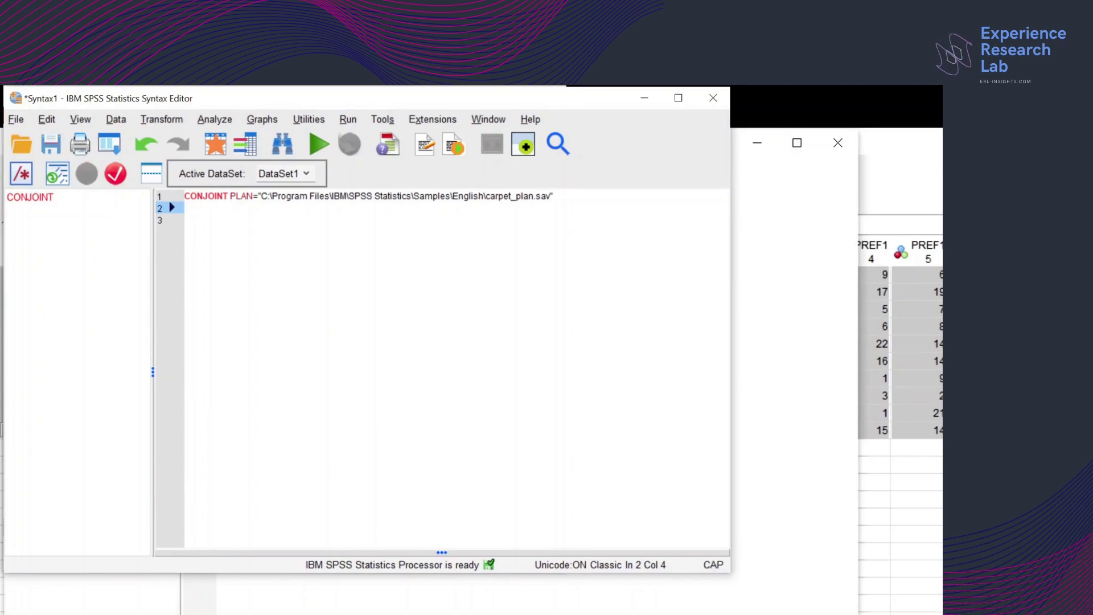
pyautogui.press('capslock')
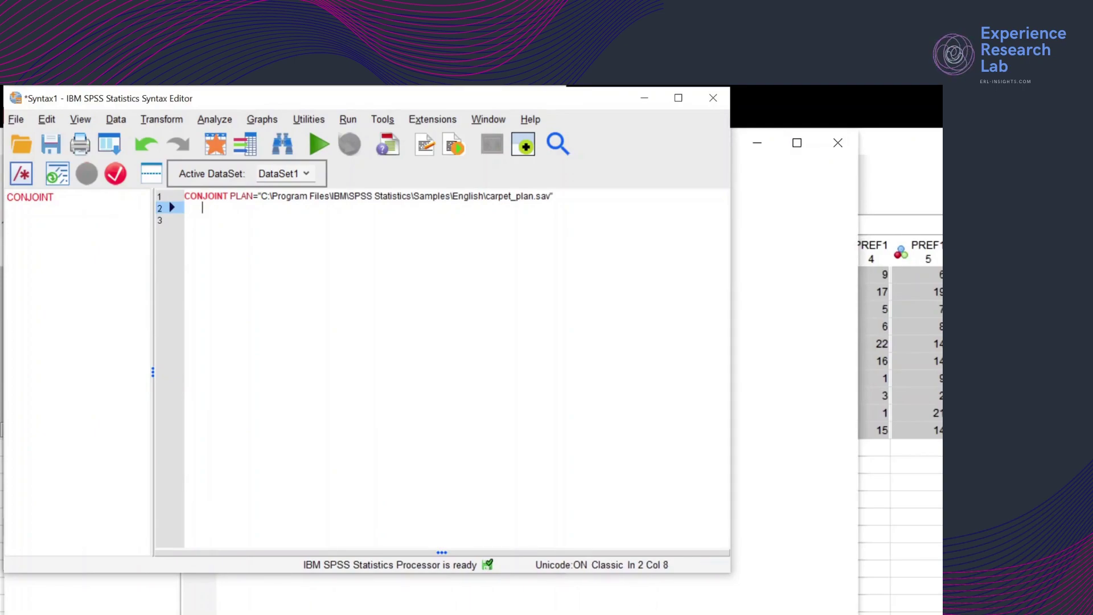
pyautogui.write('DATE')
pyautogui.press('BackSpace')
pyautogui.press('BackSpace')
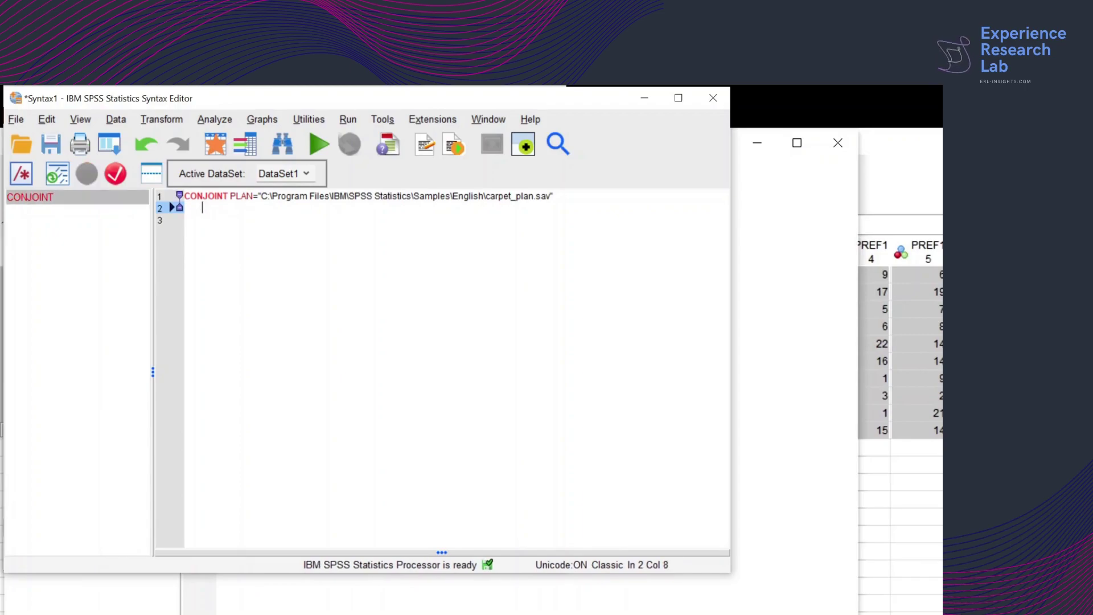
pyautogui.write('?')
pyautogui.press('BackSpace')
pyautogui.press('BackSpace')
pyautogui.press('BackSpace')
pyautogui.write('/D')
pyautogui.press('Return')
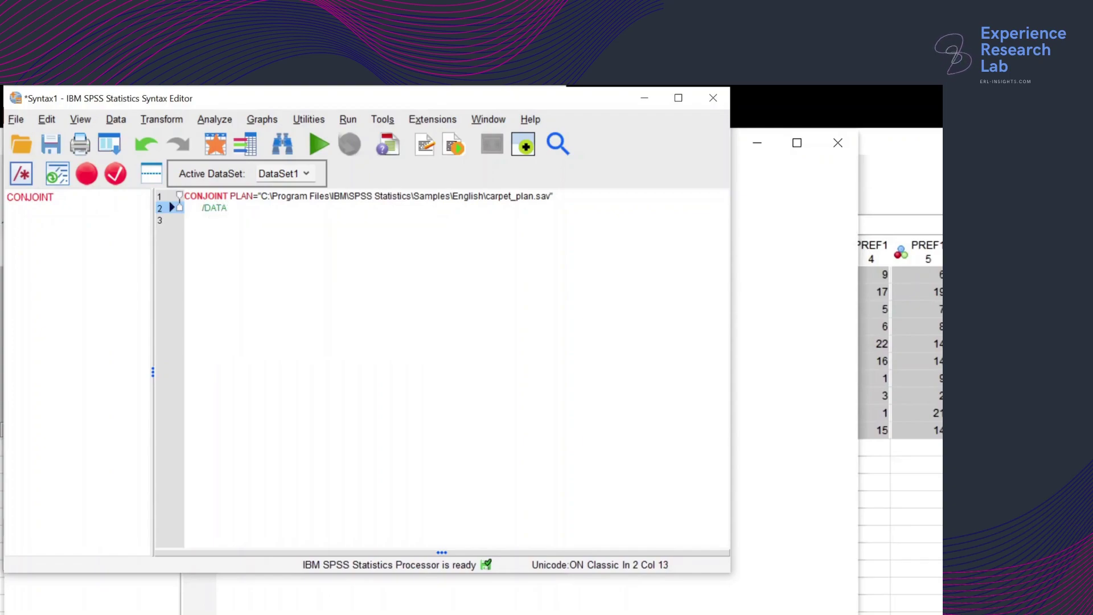
pyautogui.write('=')
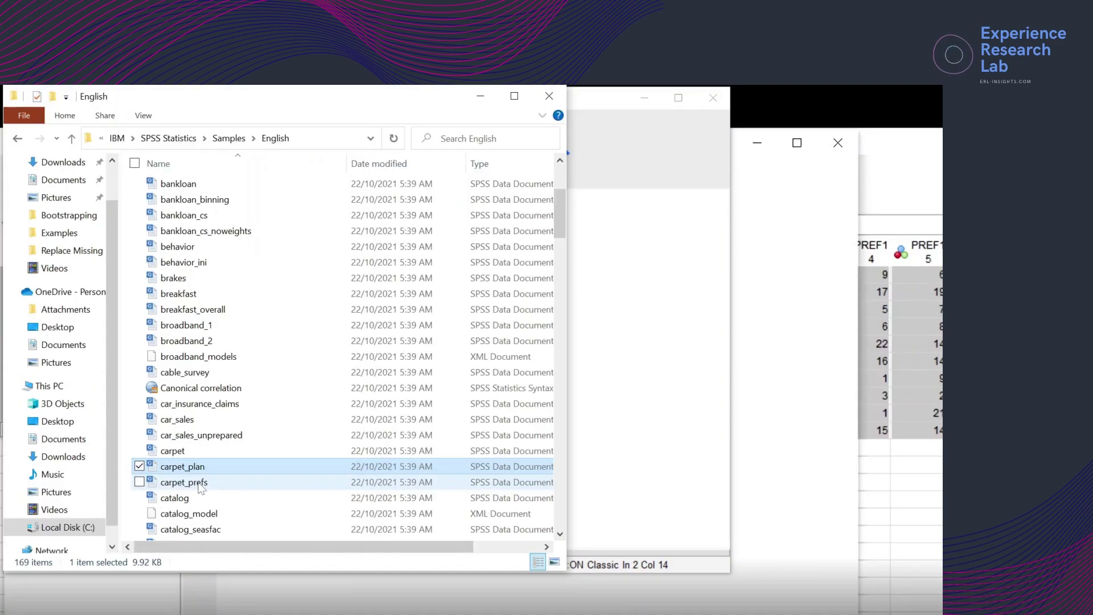
# Step: Select the carpet_prefs file in File Explorer and bring up its actions to copy its path
pyautogui.click(200, 484)
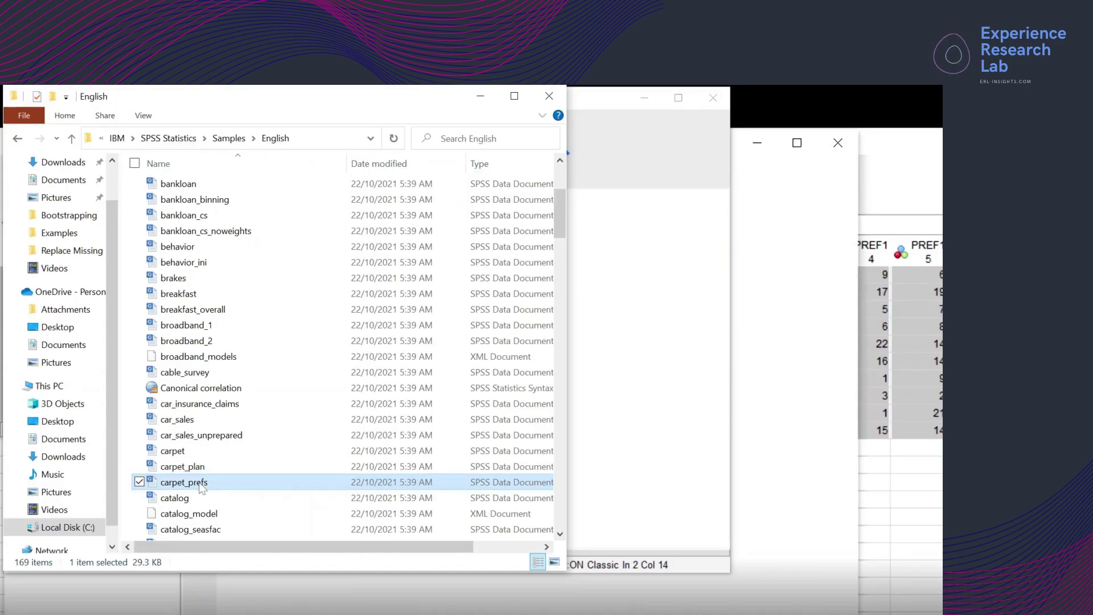
pyautogui.doubleClick(199, 483)
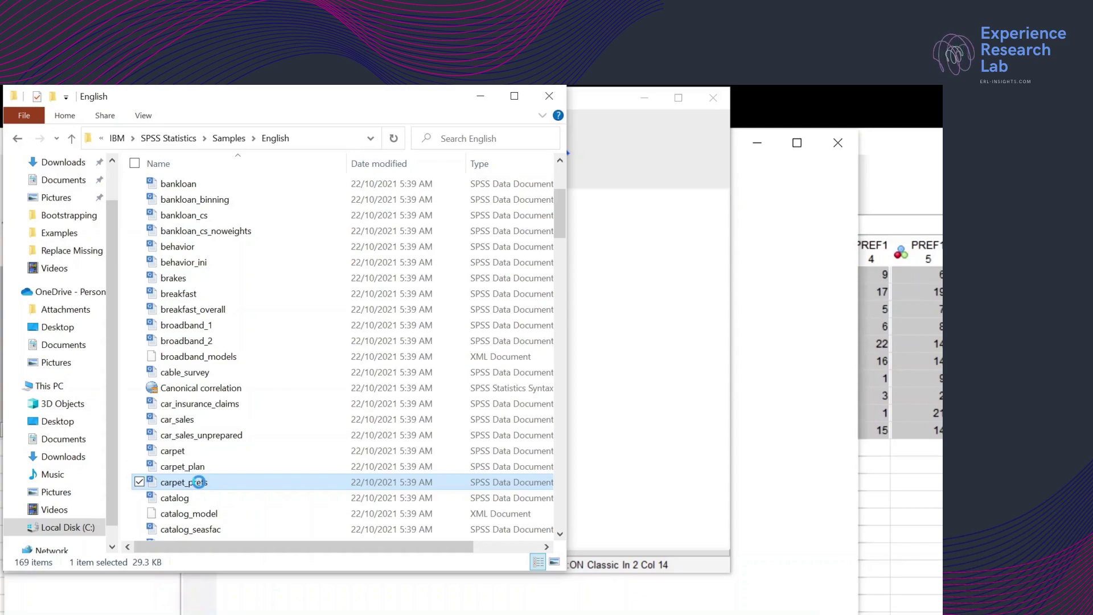
pyautogui.rightClick(199, 482)
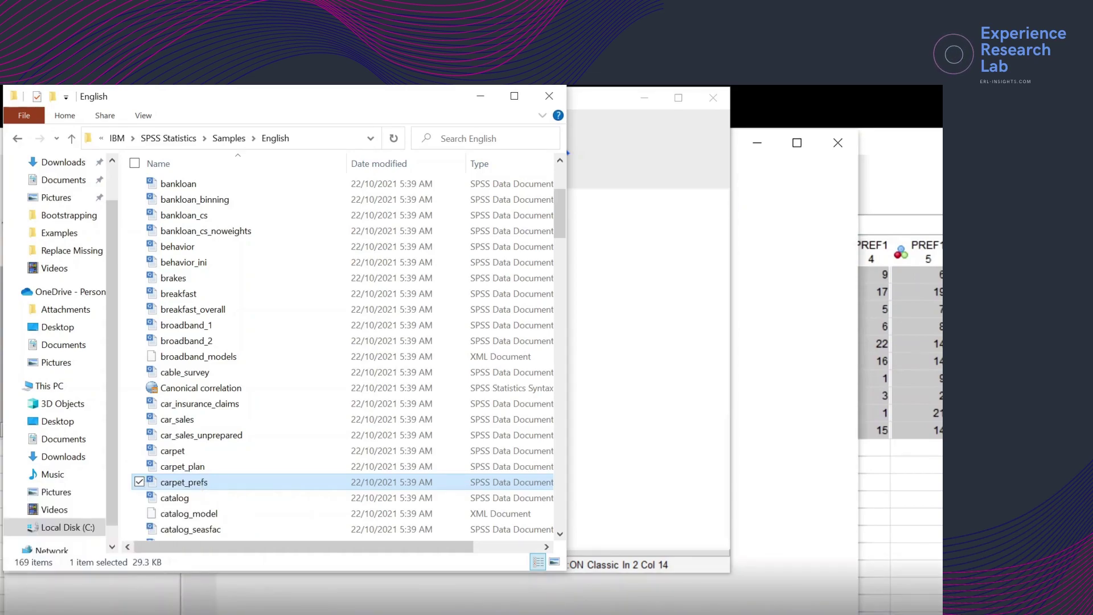
# Step: Paste the quoted carpet_prefs.sav path after /DATA=
pyautogui.hotkey('alt', 'Tab')
pyautogui.rightClick(246, 215)
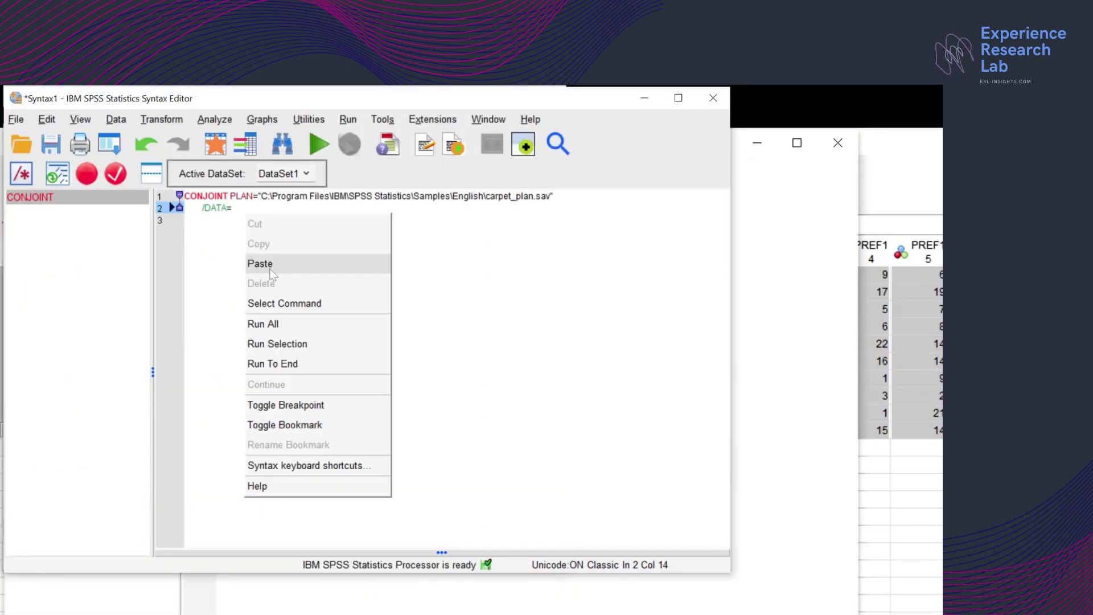
pyautogui.click(261, 264)
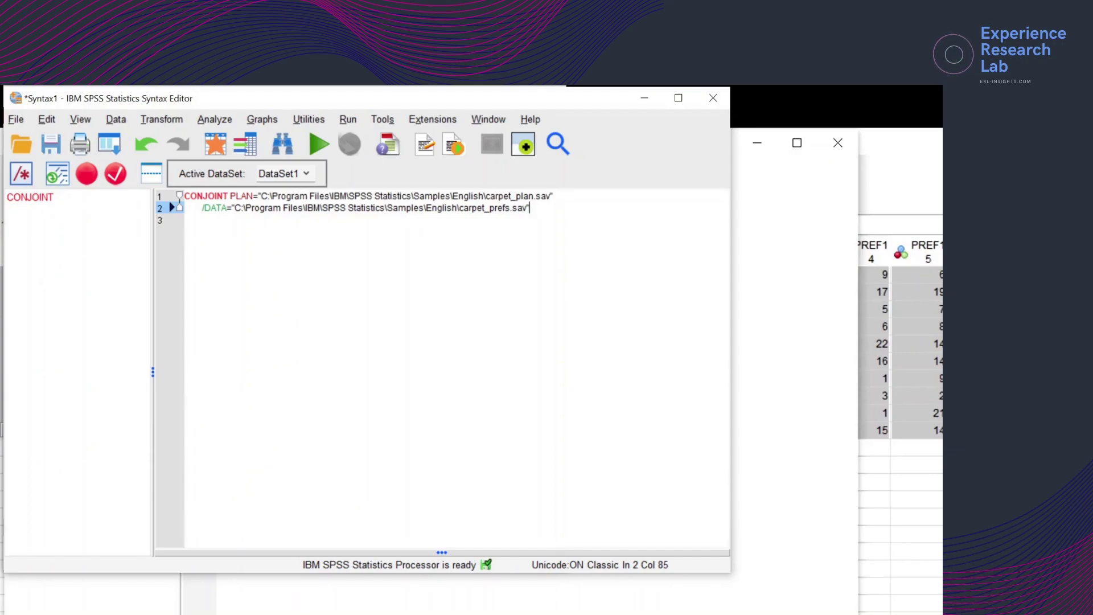
# Step: Add the subcommand /SEQUENCE=PREF1 TO PREF22 on a new line
pyautogui.press('Return')
pyautogui.write('/')
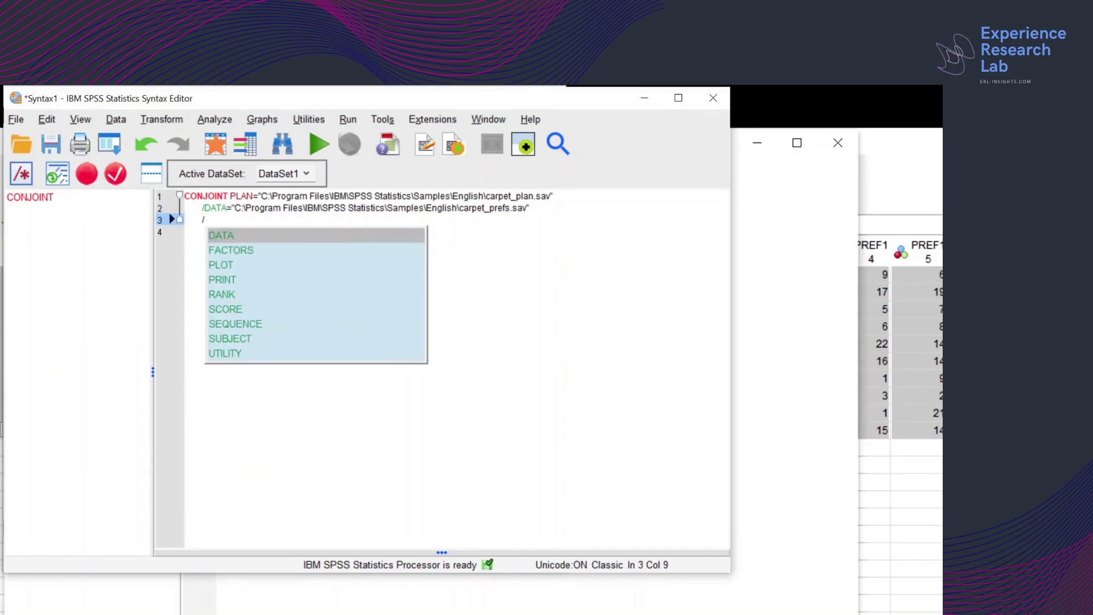
pyautogui.write('SEQU')
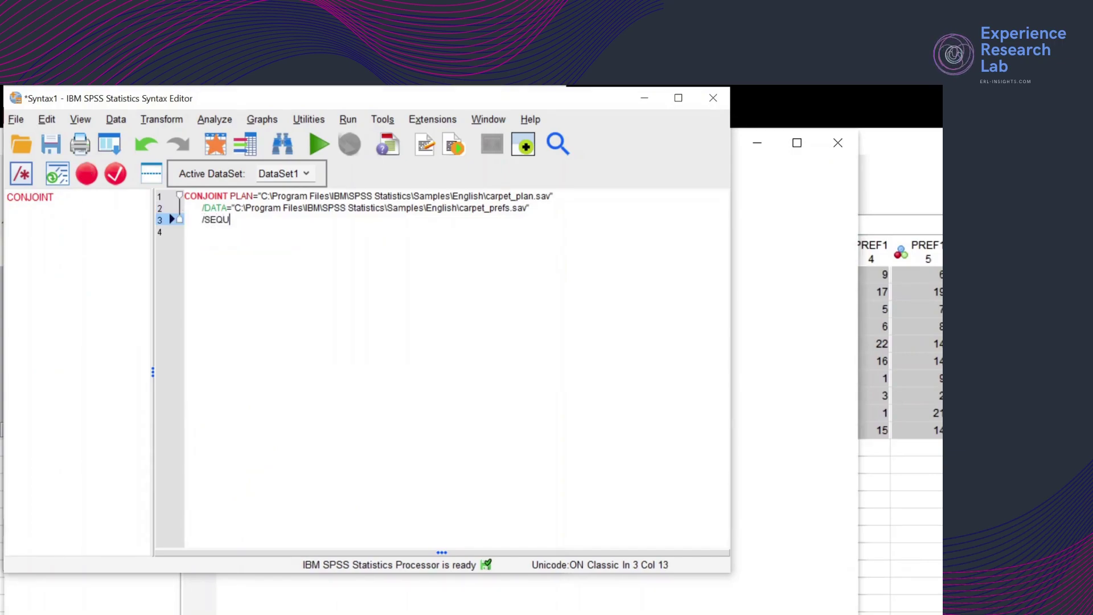
pyautogui.write('ENCE')
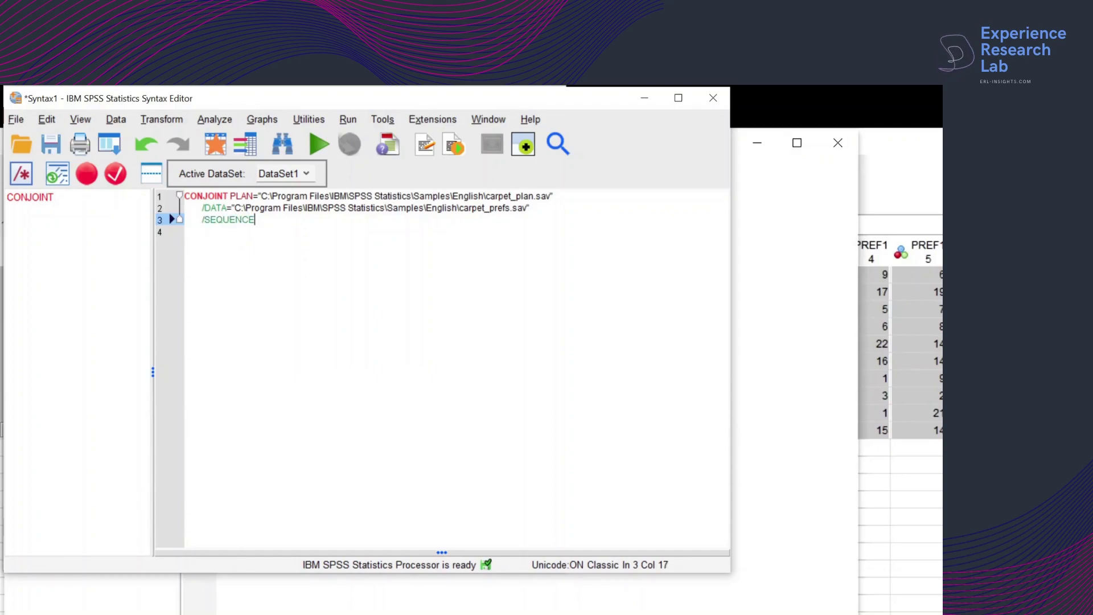
pyautogui.write('=PREF')
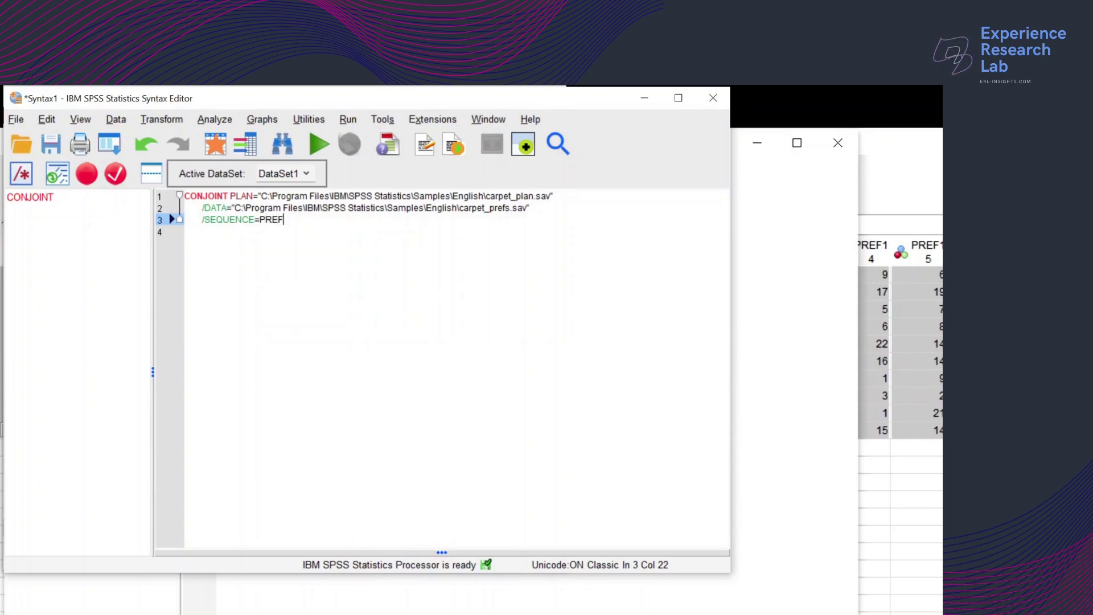
pyautogui.write('1 TO')
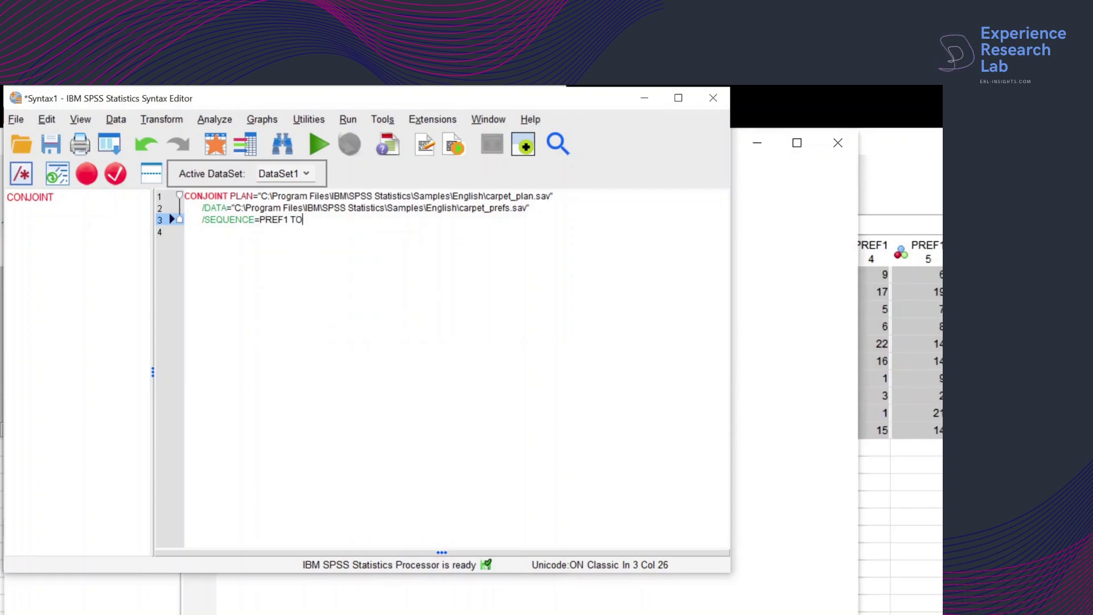
pyautogui.write(' PREF')
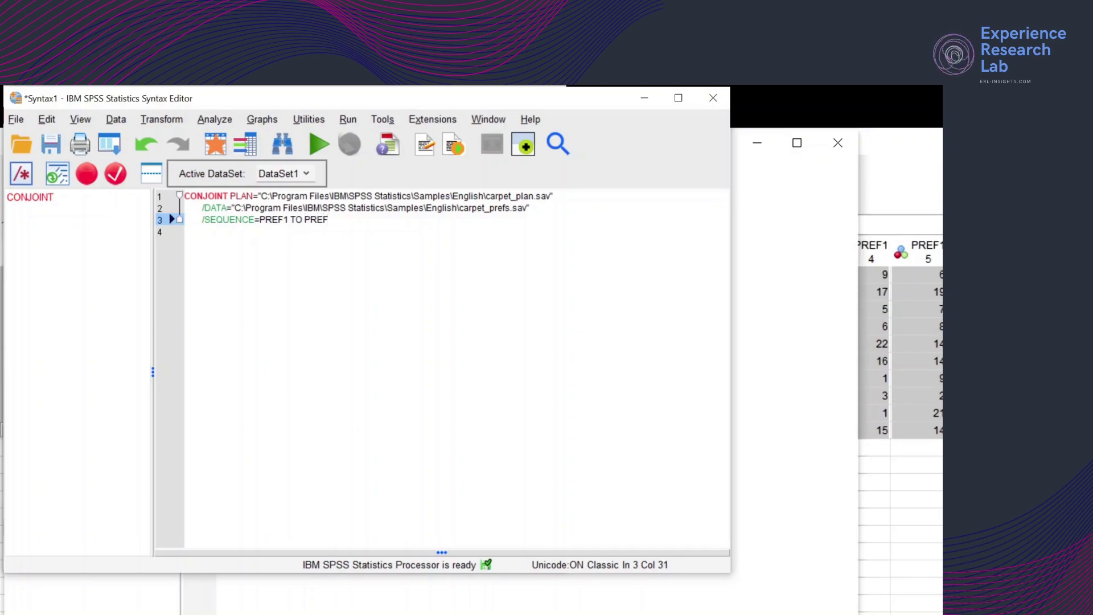
pyautogui.write('22')
pyautogui.press('Return')
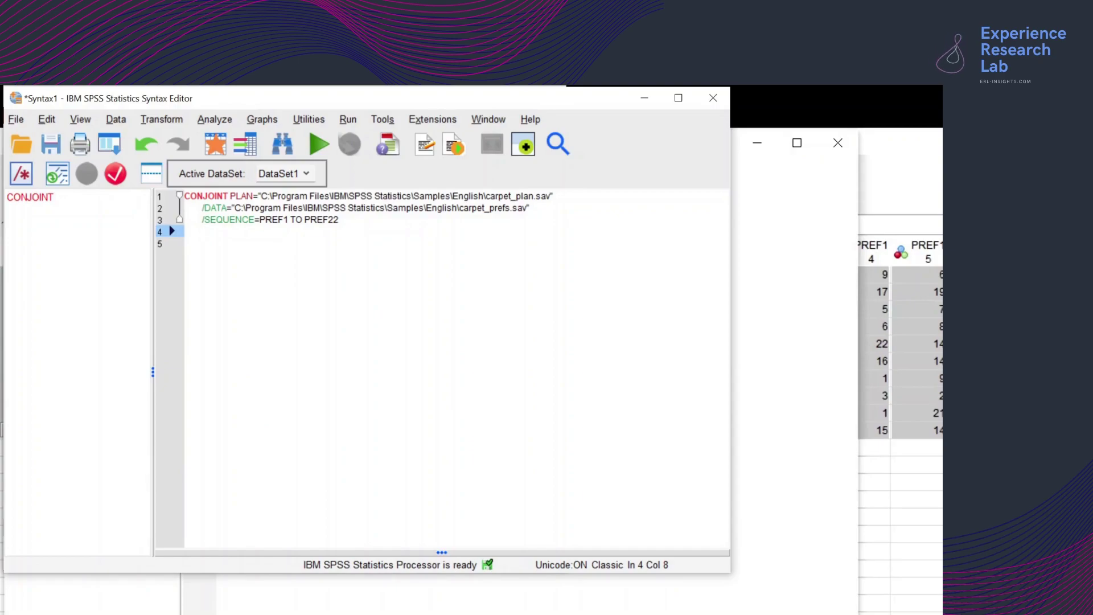
# Step: Add /SUBJECT=ID and /FACTORS=PACKAGE BRAND (DISCRETE) lines to the CONJOINT syntax
pyautogui.write('/')
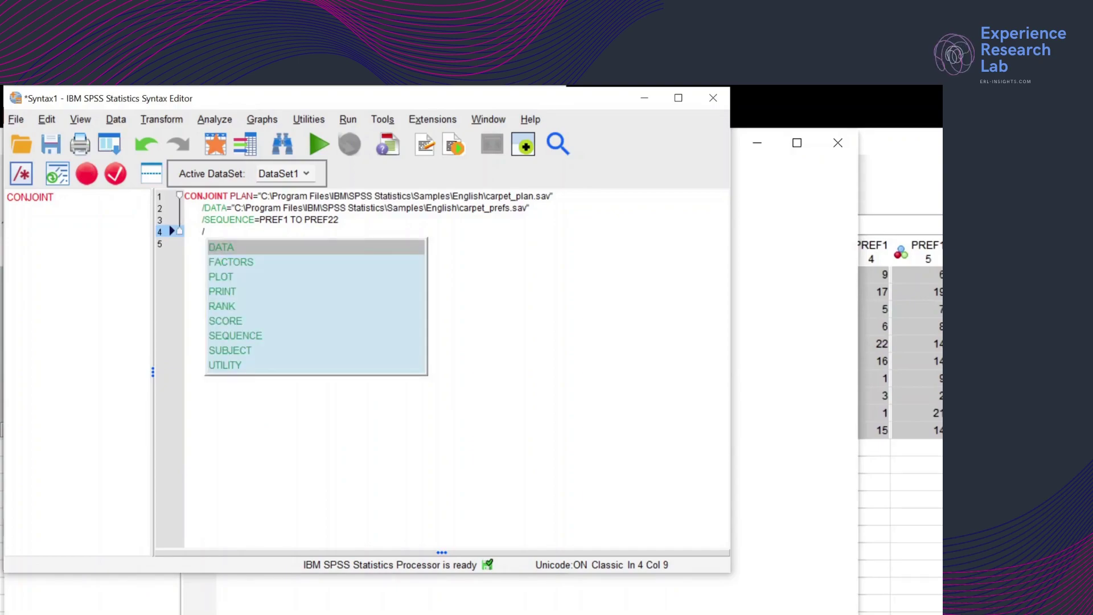
pyautogui.write('S')
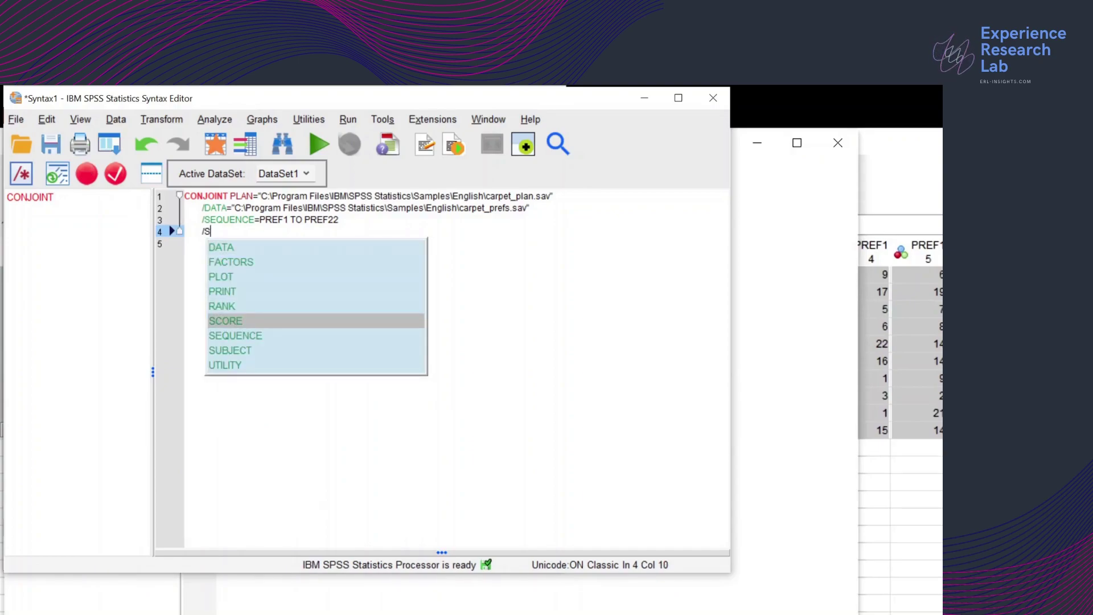
pyautogui.write('UB')
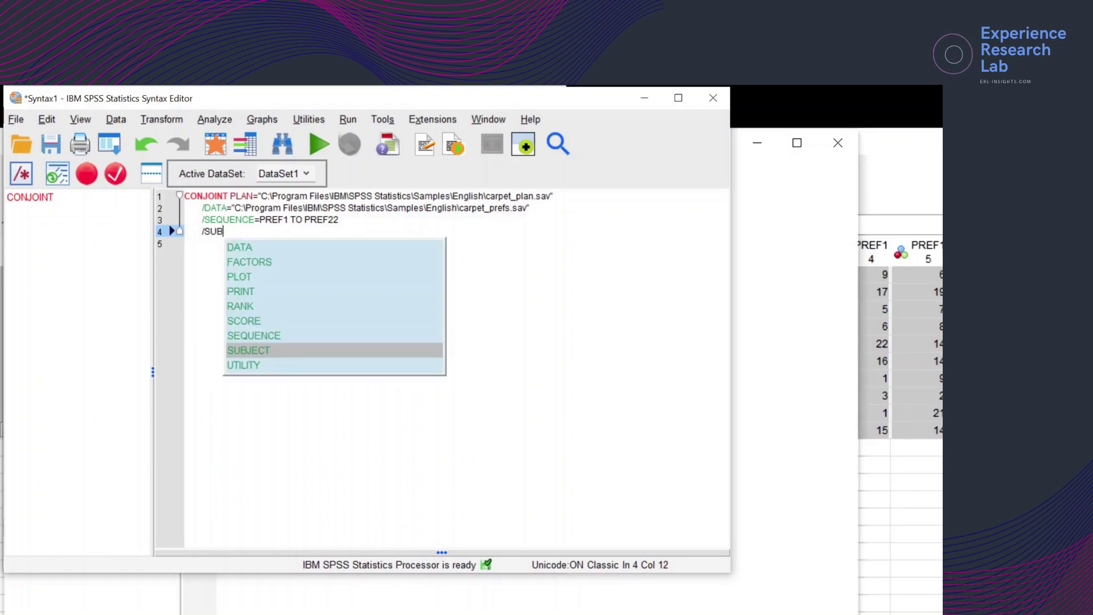
pyautogui.press('Return')
pyautogui.write('=ID')
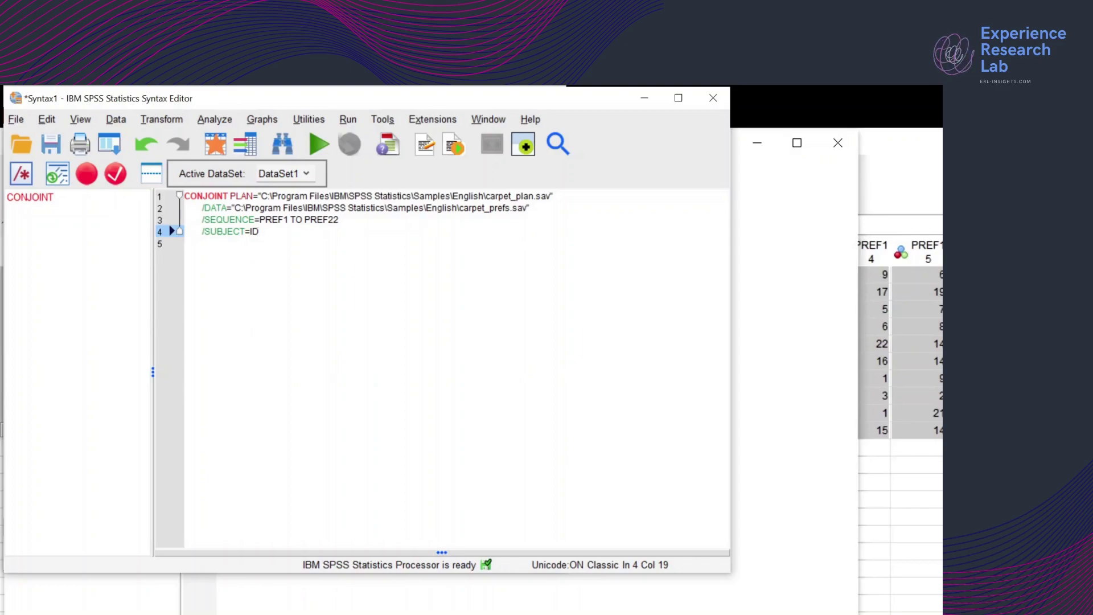
pyautogui.press('Return')
pyautogui.write('/FACTOR')
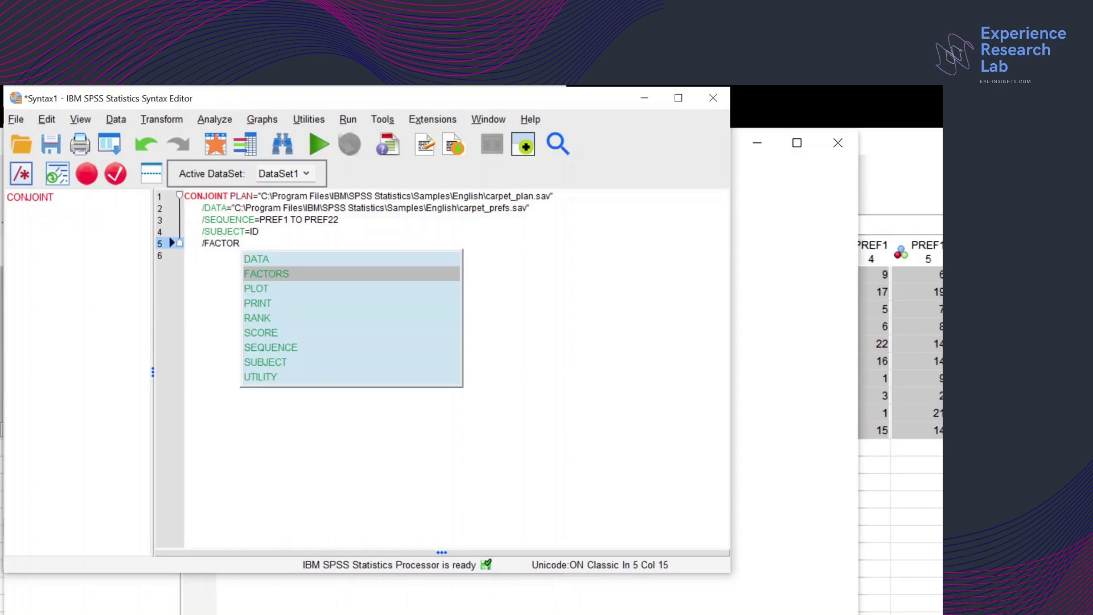
pyautogui.write('S=')
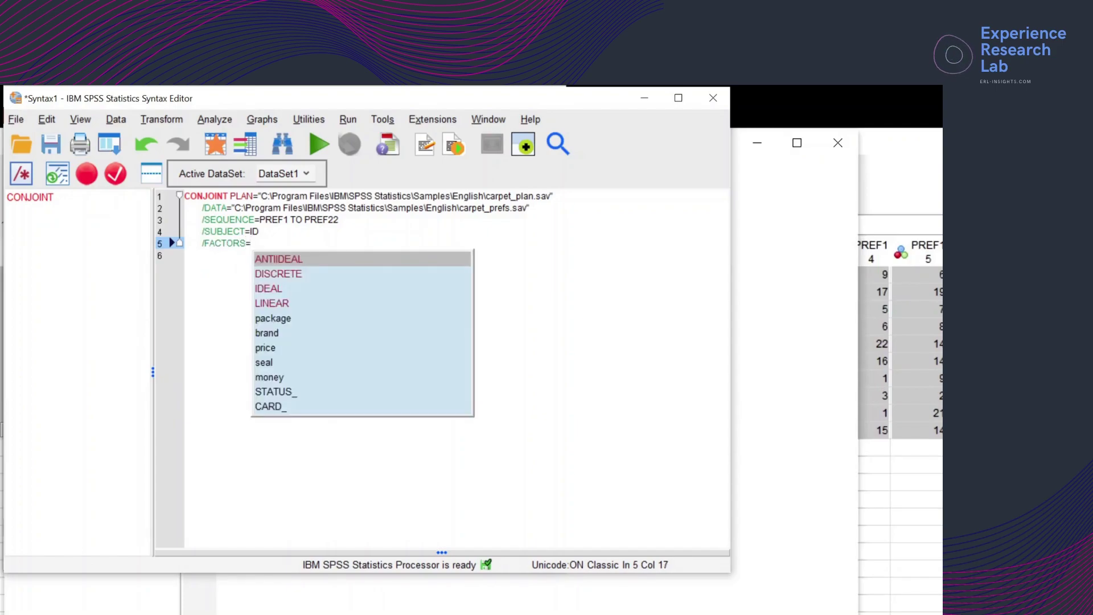
pyautogui.write('PACKAGE')
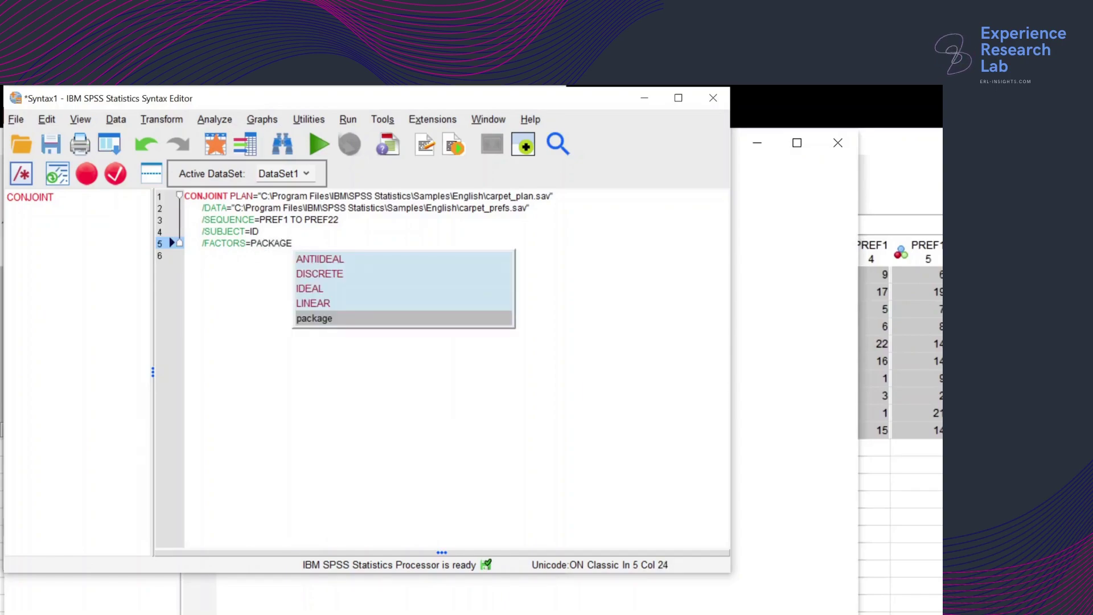
pyautogui.write(' BRAND ')
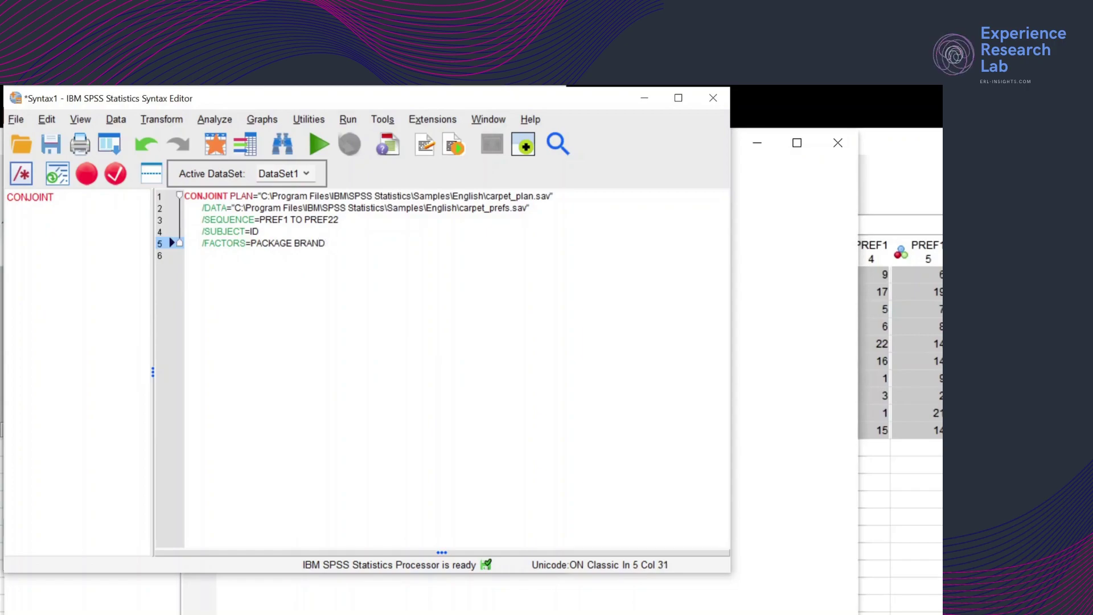
pyautogui.write('(DISCRETE')
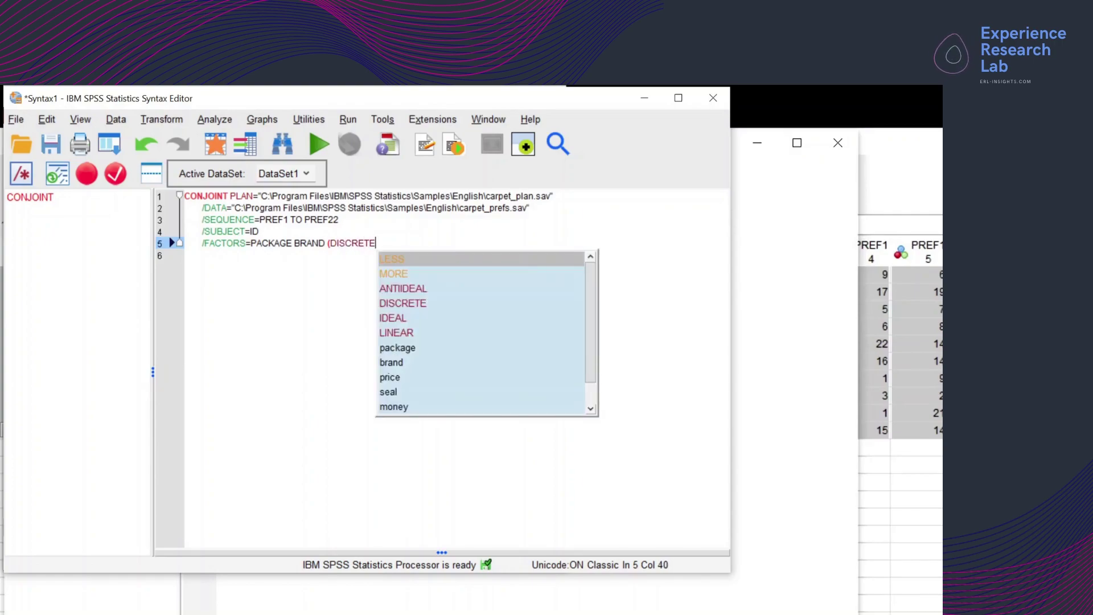
pyautogui.write(')')
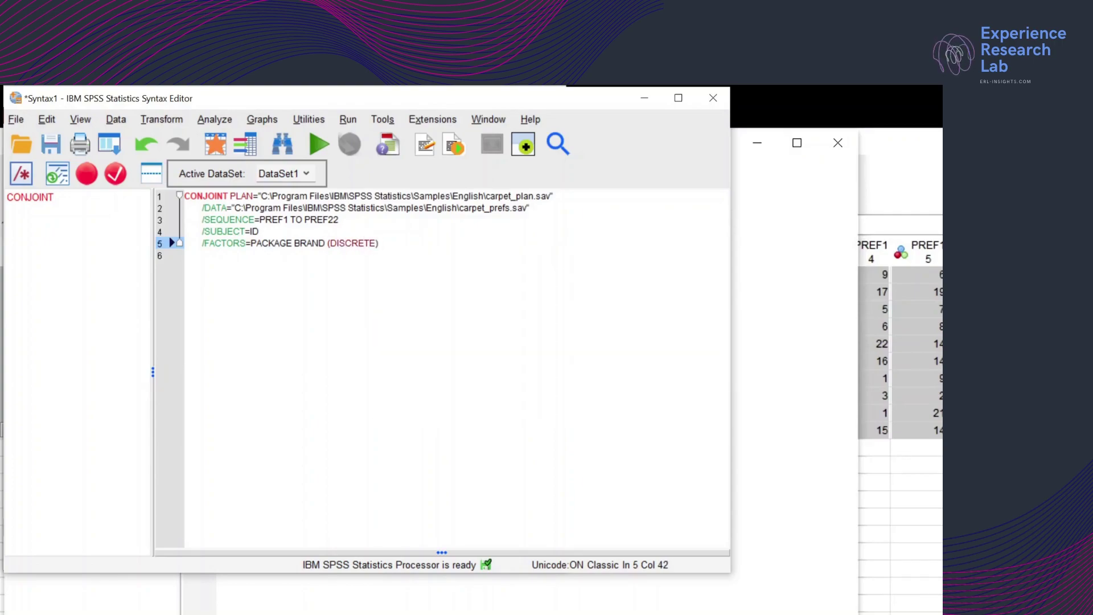
# Step: Continue the factors with PRICE (LINEAR LESS), then SEAL (LINEAR MORE) MONEY (LINEAR MORE)
pyautogui.press('Return')
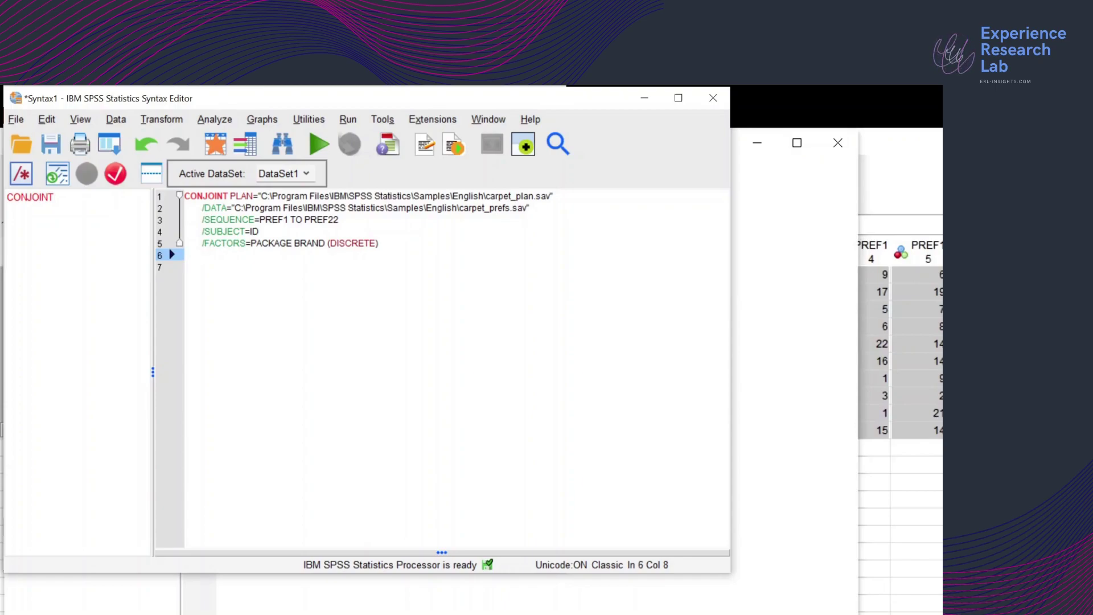
pyautogui.write('PRICE')
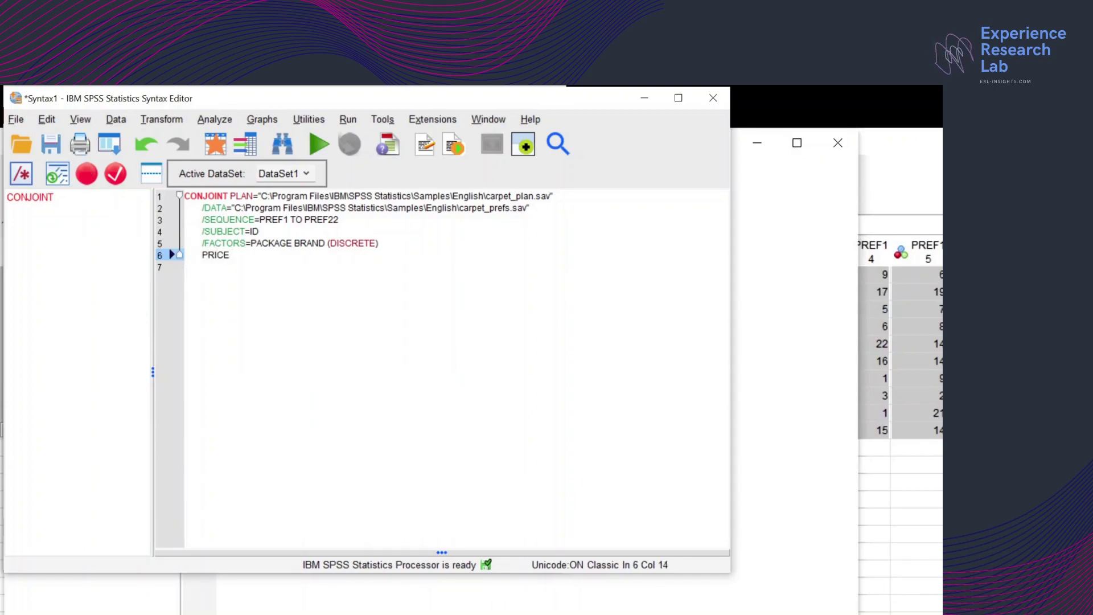
pyautogui.write(' (LI')
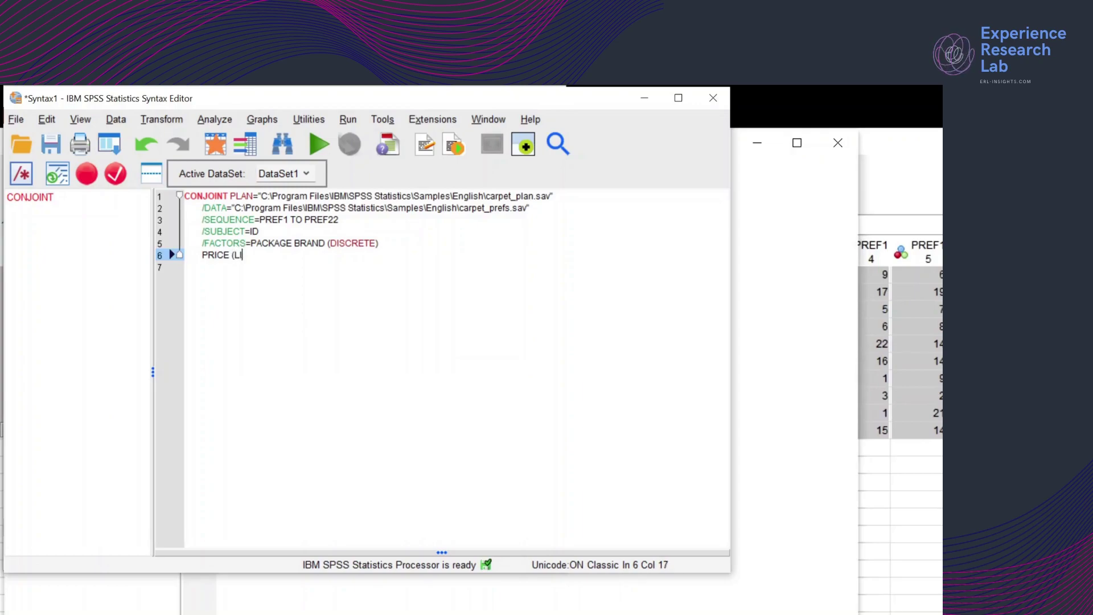
pyautogui.write('NEAR LESS')
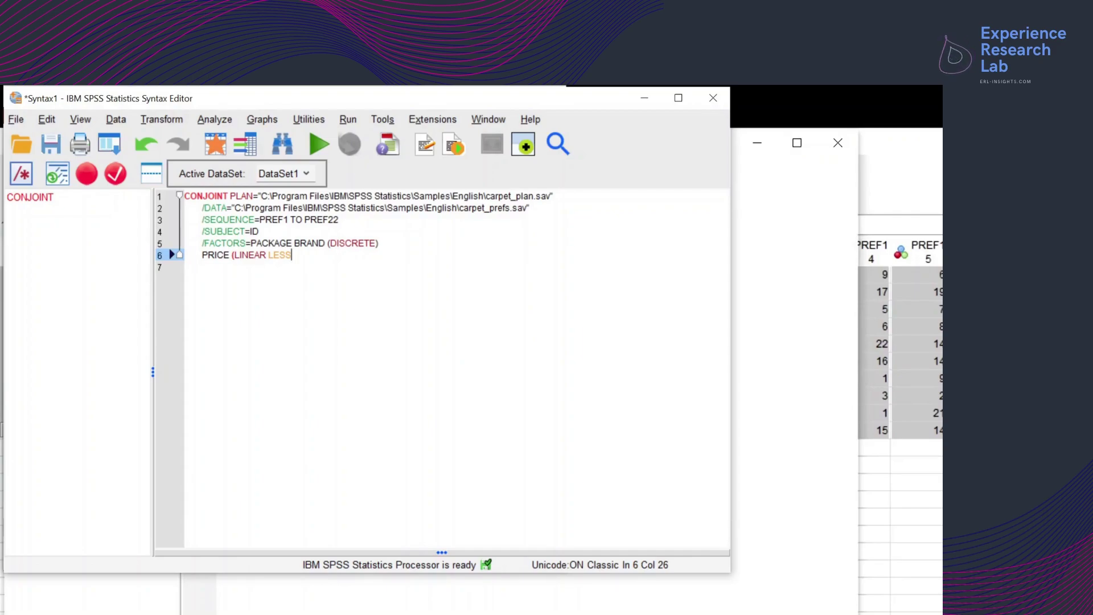
pyautogui.press('Return')
pyautogui.write('SEAL')
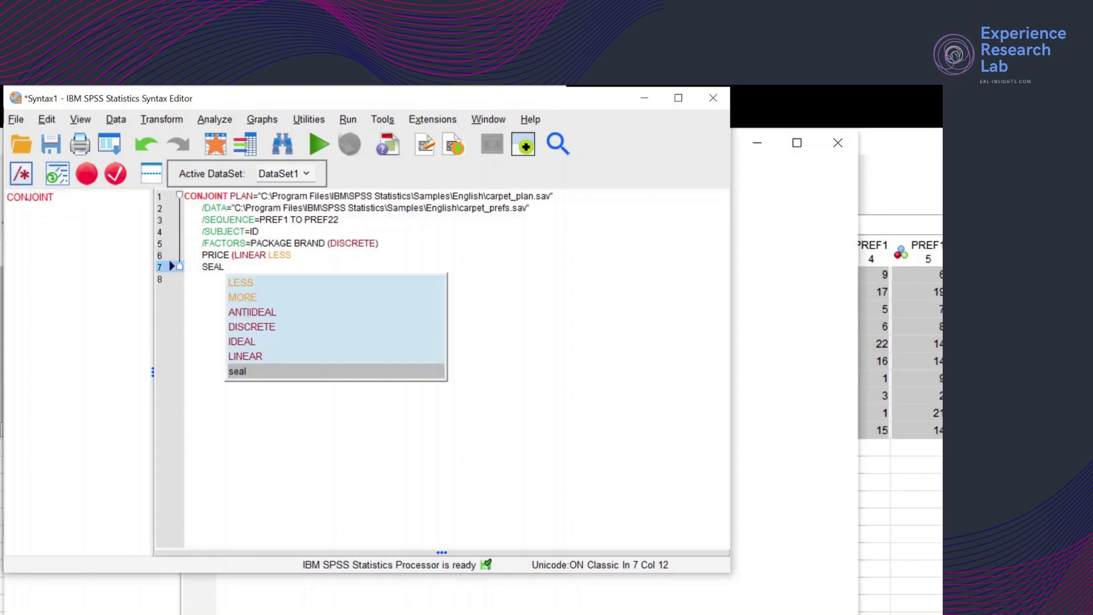
pyautogui.write(' (')
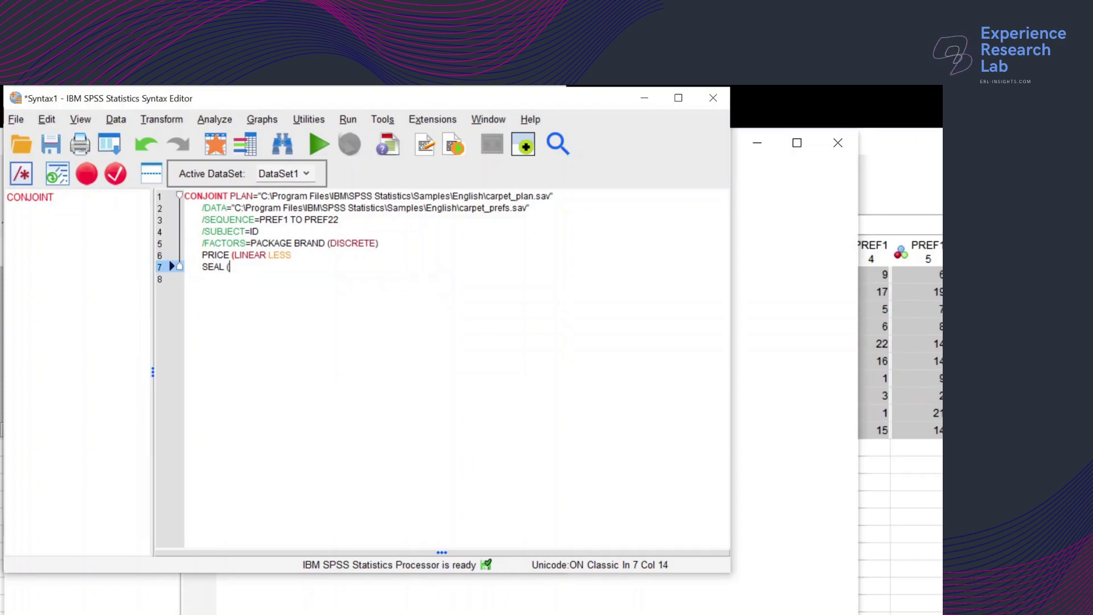
pyautogui.write('LINEAR ')
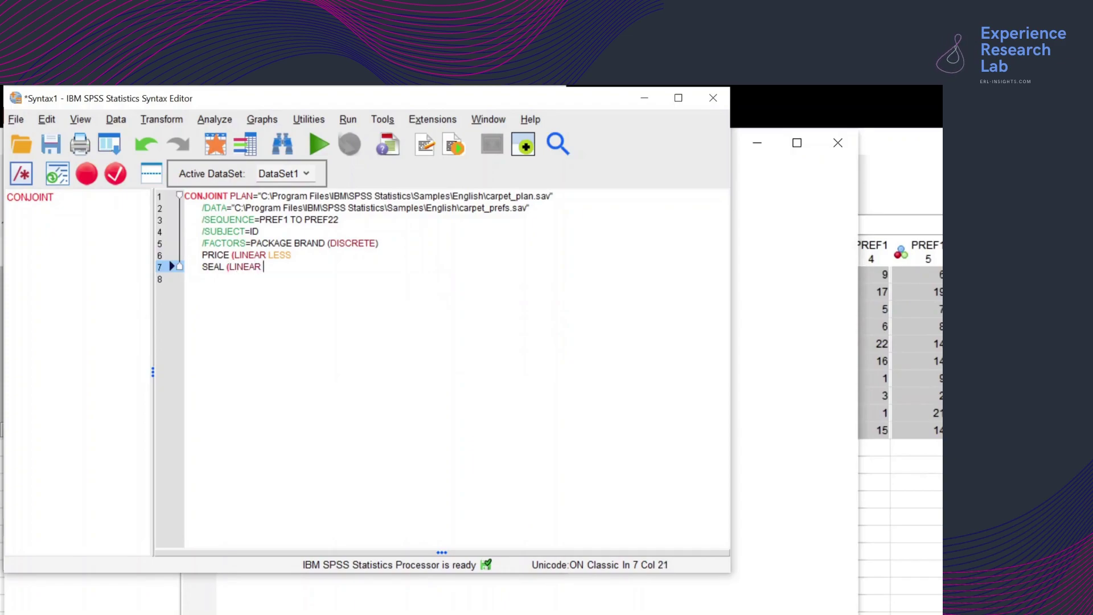
pyautogui.write('MORE) ')
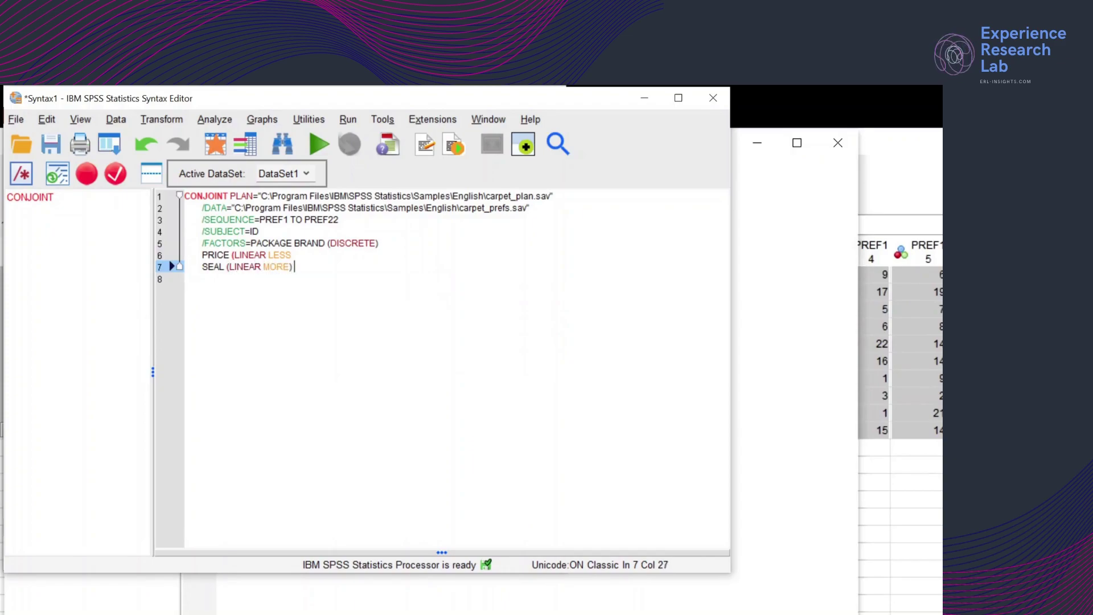
pyautogui.write('MON')
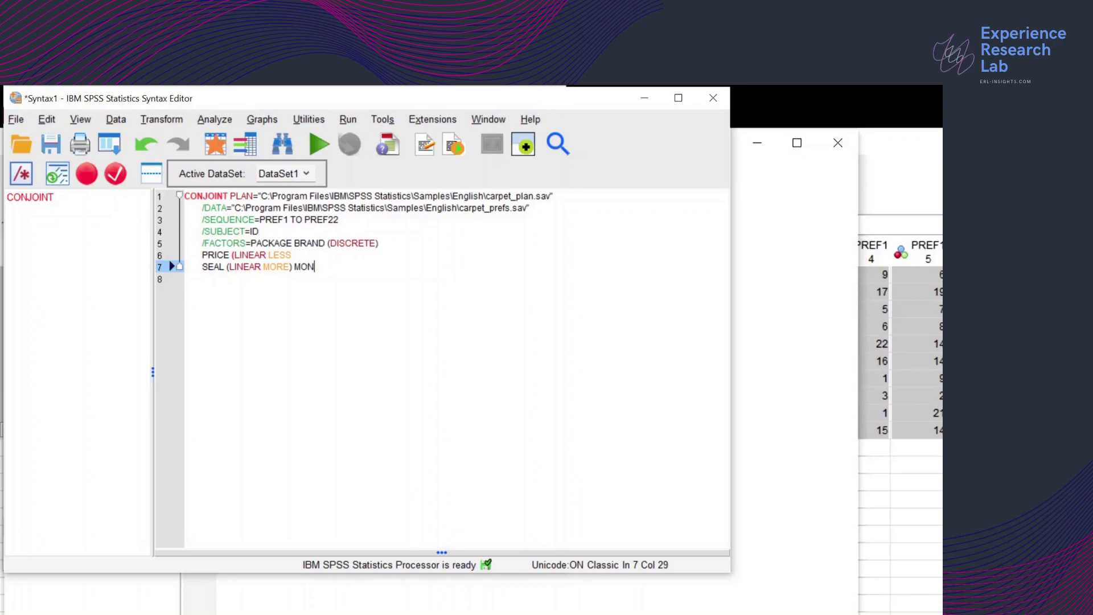
pyautogui.write('EY')
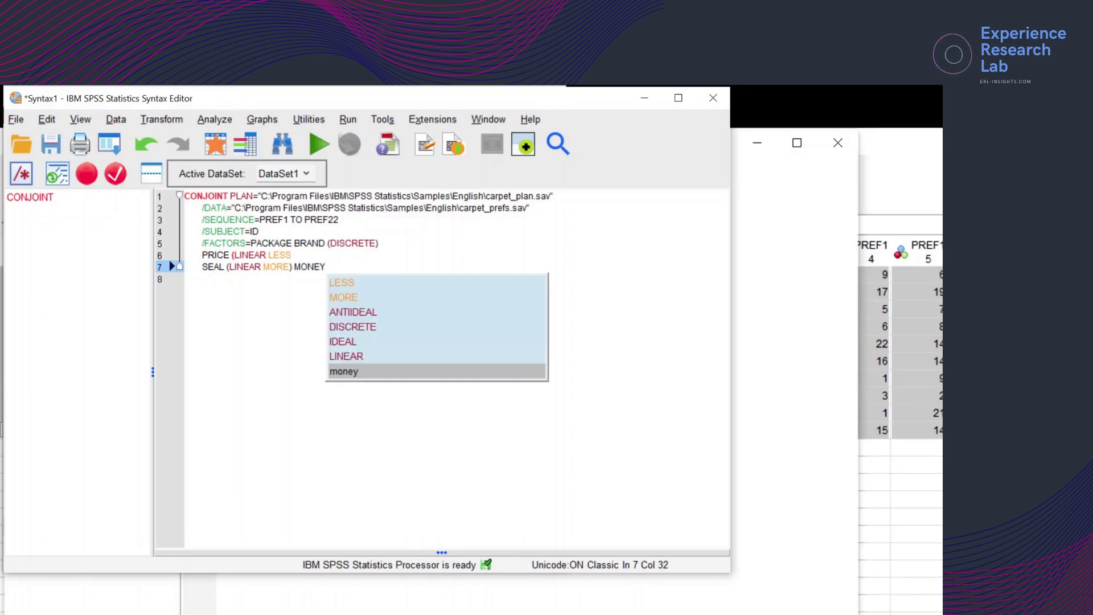
pyautogui.write(' (LINEAR ')
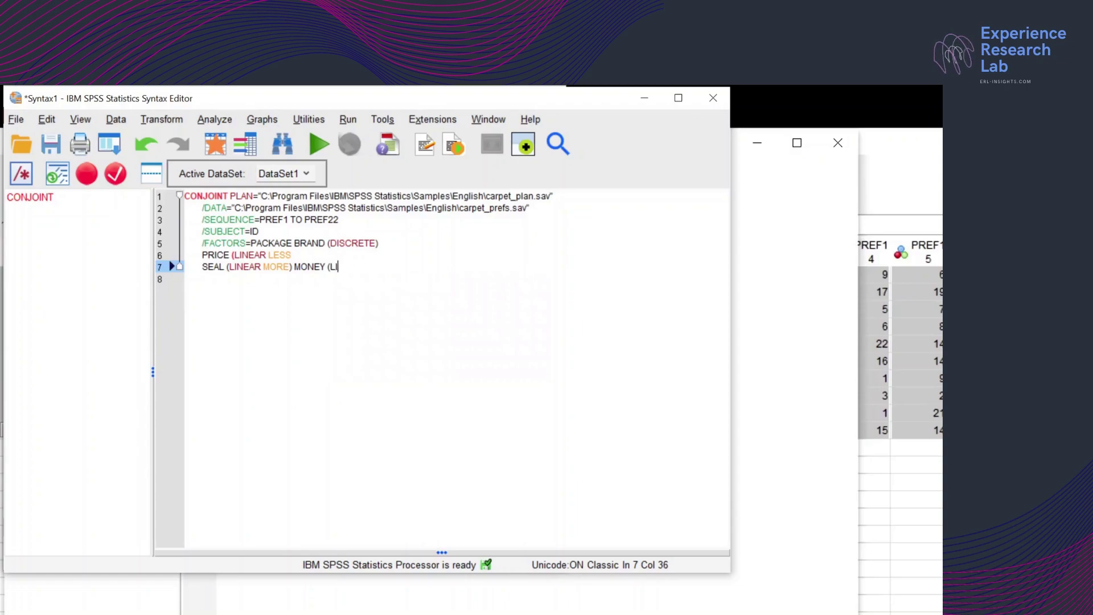
pyautogui.write('MORE)')
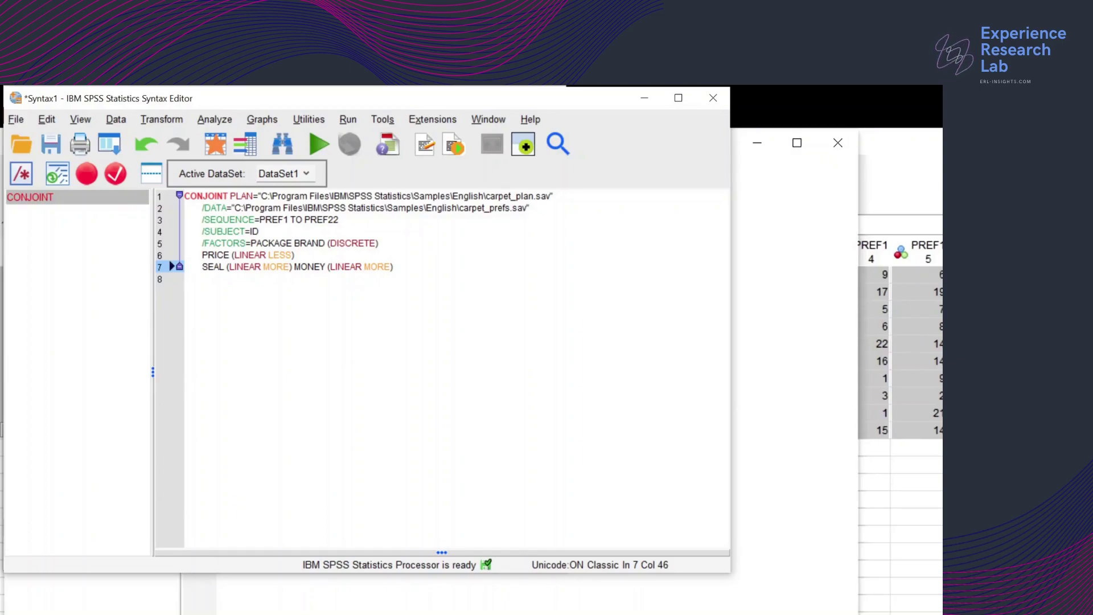
# Step: Add a new line '/PRINT=SUMMARYONLY.' to the CONJOINT command, correcting the misspelled SUMMARY
pyautogui.press('Return')
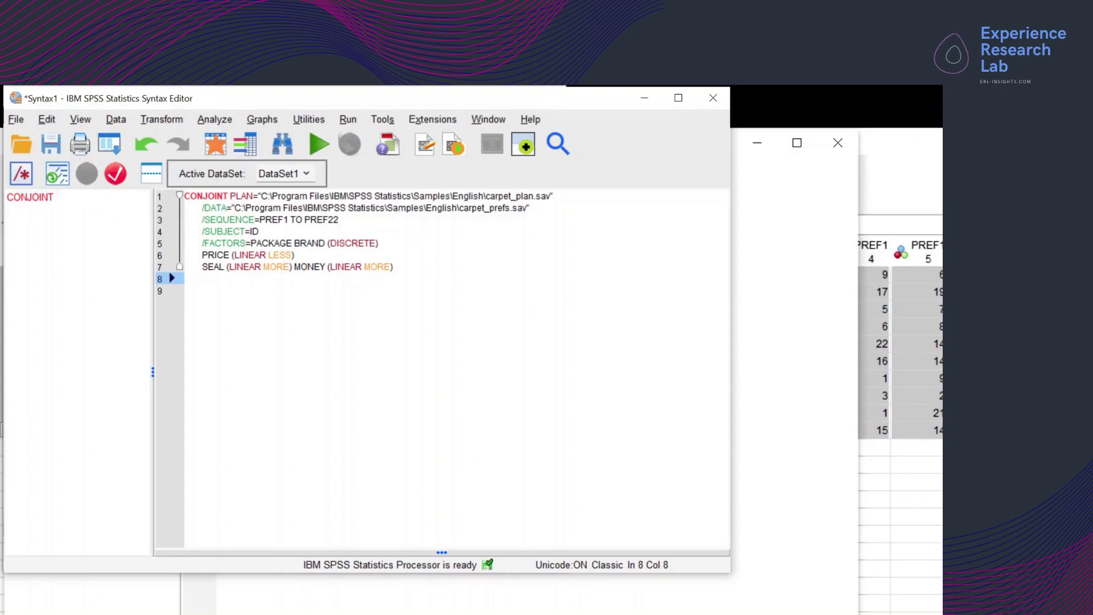
pyautogui.write('/PRIN')
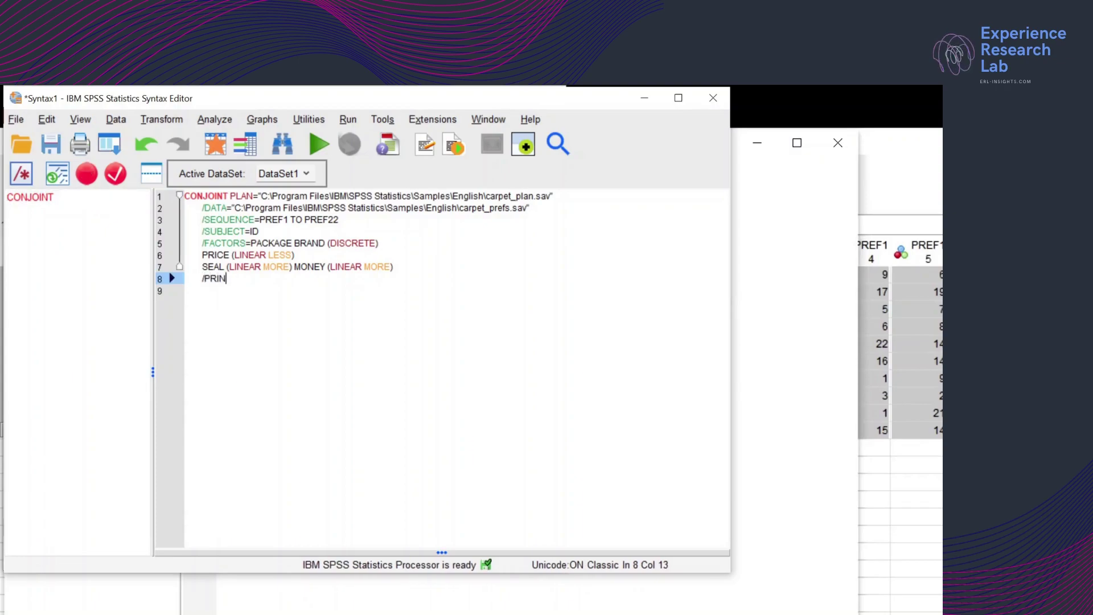
pyautogui.write('T=S')
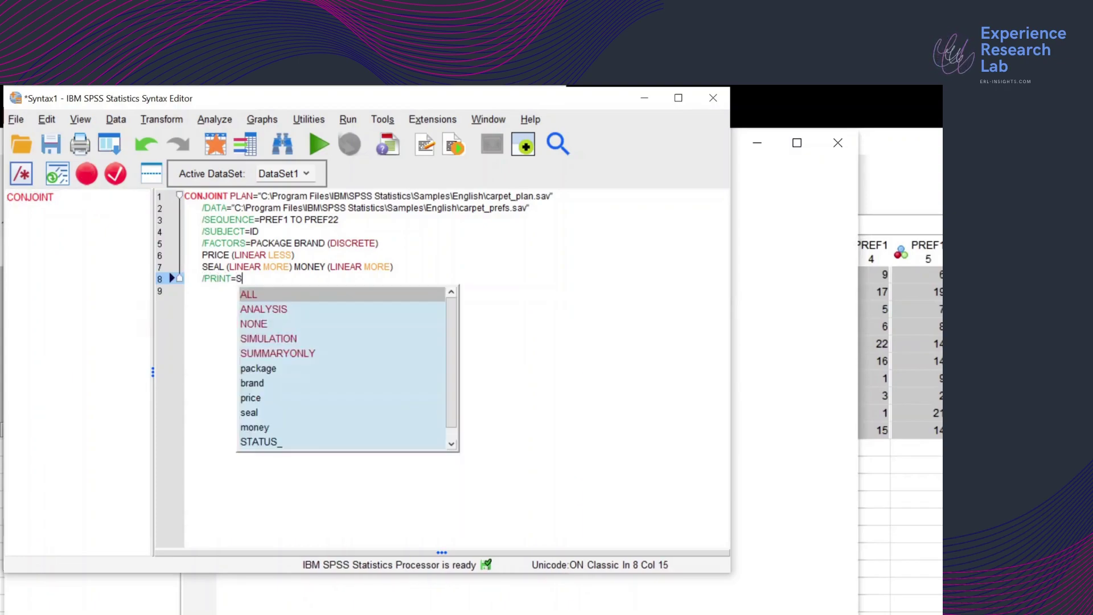
pyautogui.write('UMARRYONL')
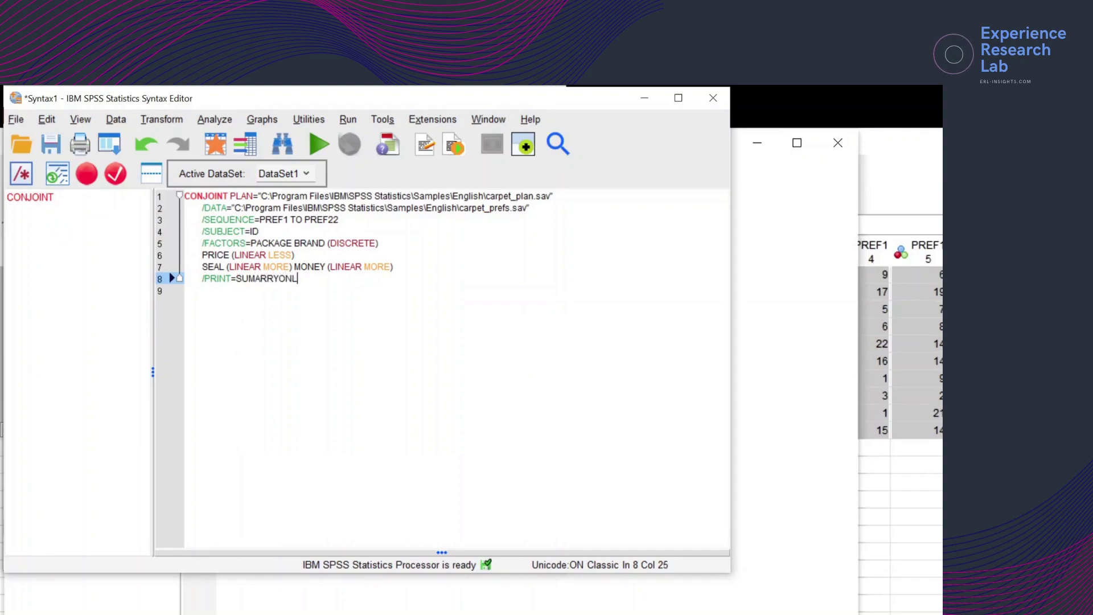
pyautogui.press('BackSpace')
pyautogui.press('BackSpace')
pyautogui.press('BackSpace')
pyautogui.press('BackSpace')
pyautogui.press('BackSpace')
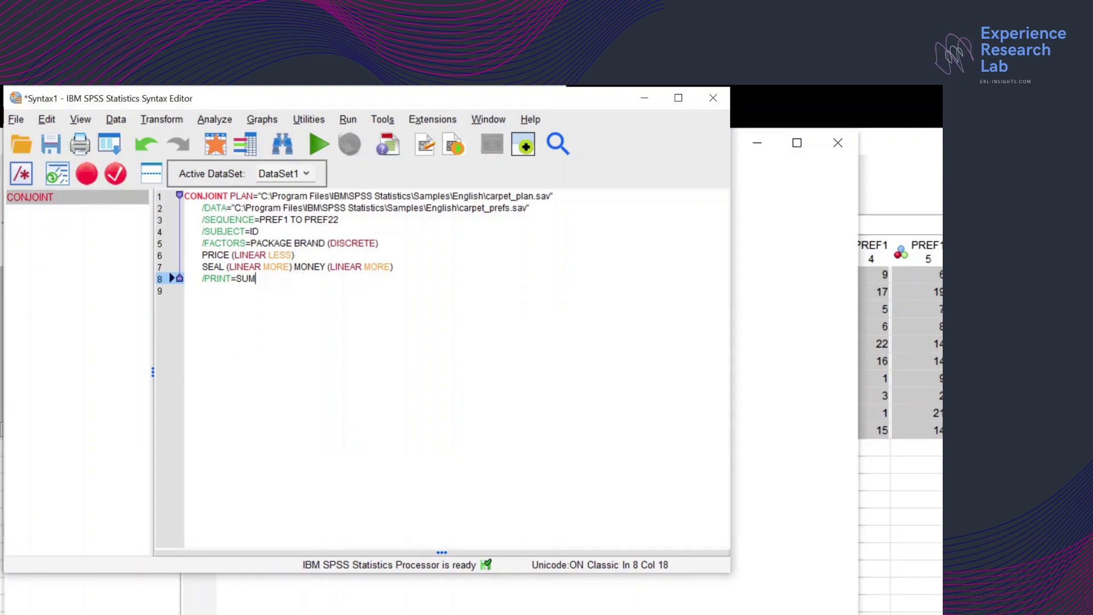
pyautogui.write('MARYN')
pyautogui.press('BackSpace')
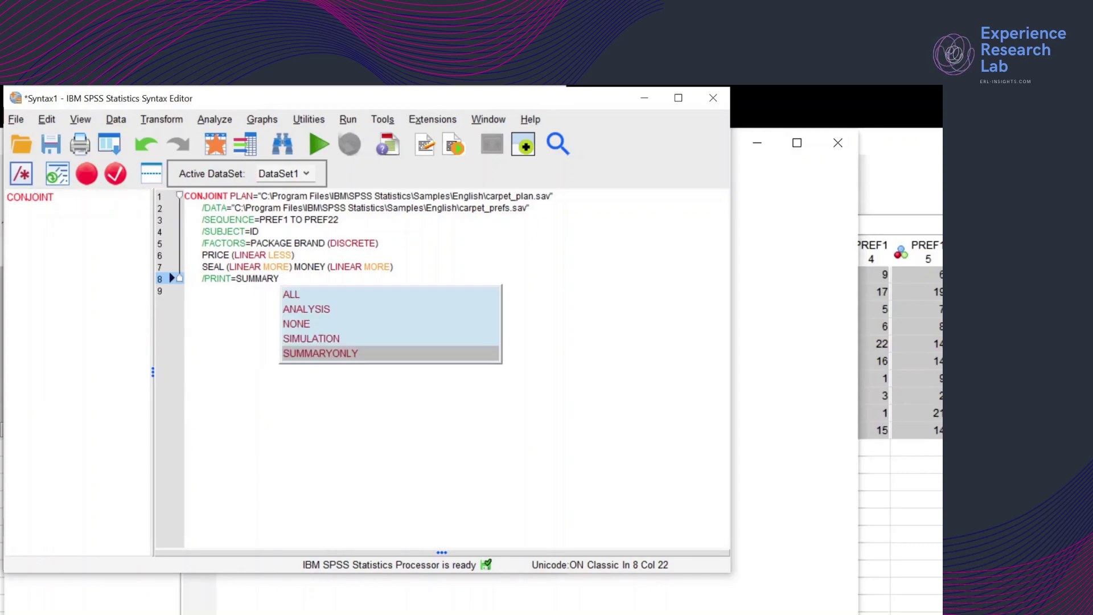
pyautogui.write('ONLY')
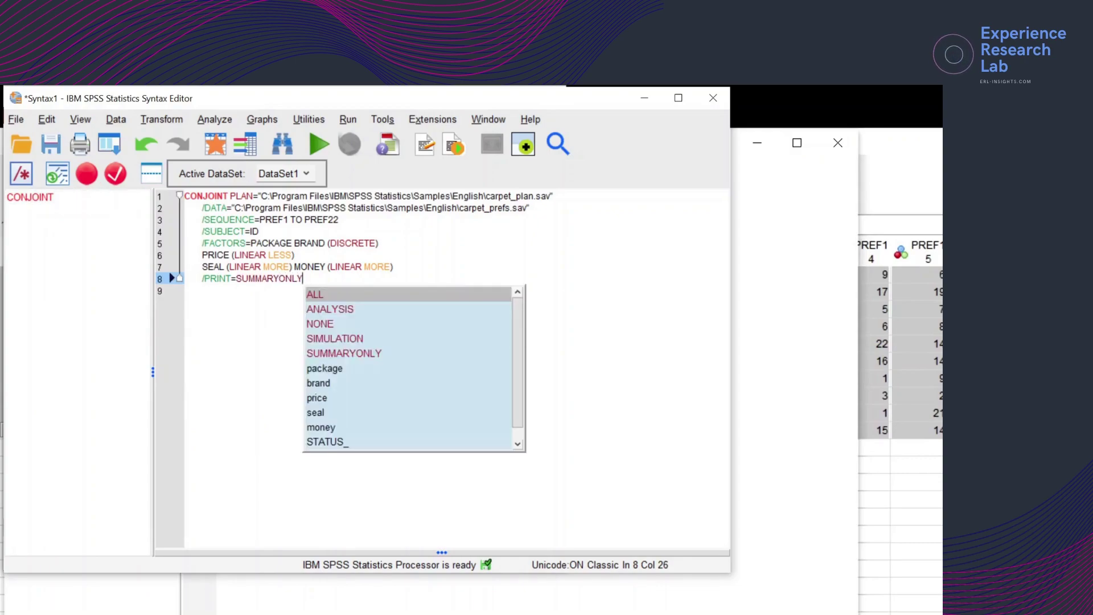
pyautogui.write('.')
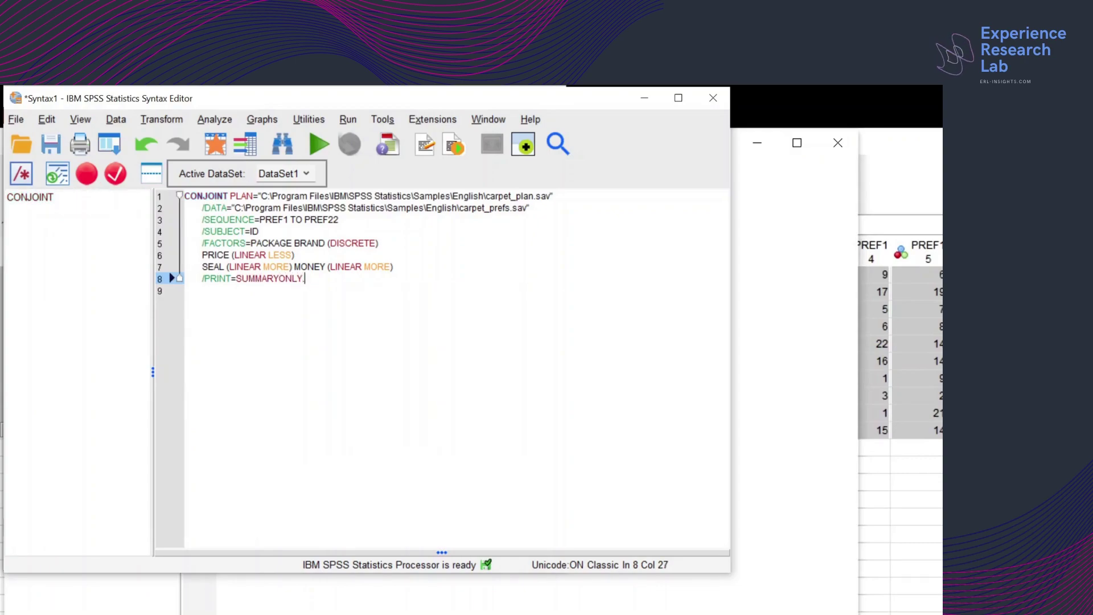
# Step: Select all eight lines of the CONJOINT syntax in the Syntax Editor
pyautogui.moveTo(305, 278); pyautogui.dragTo(185, 196)
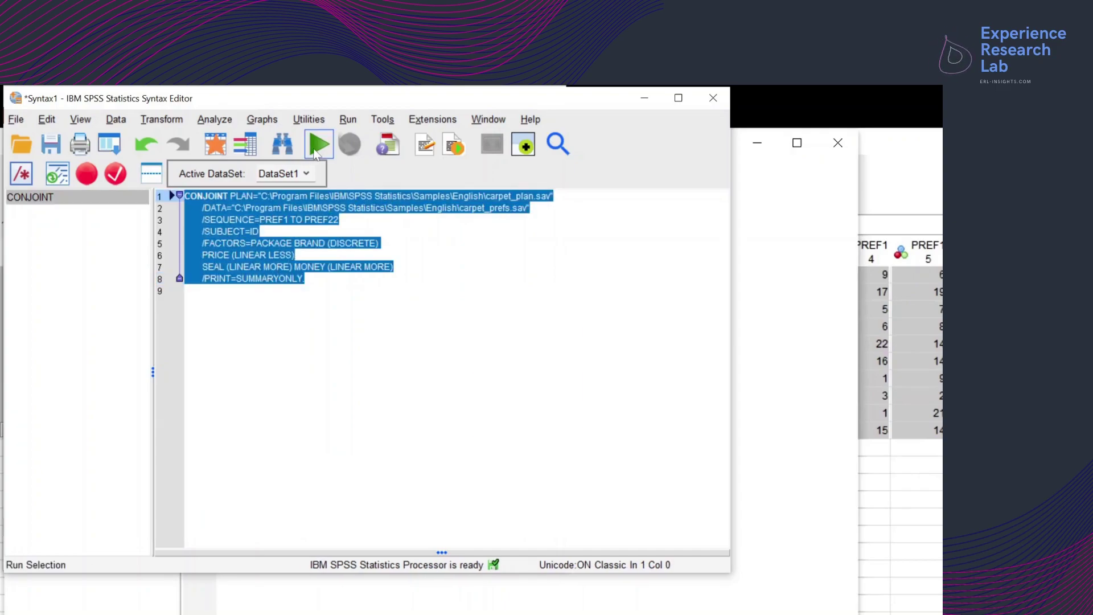